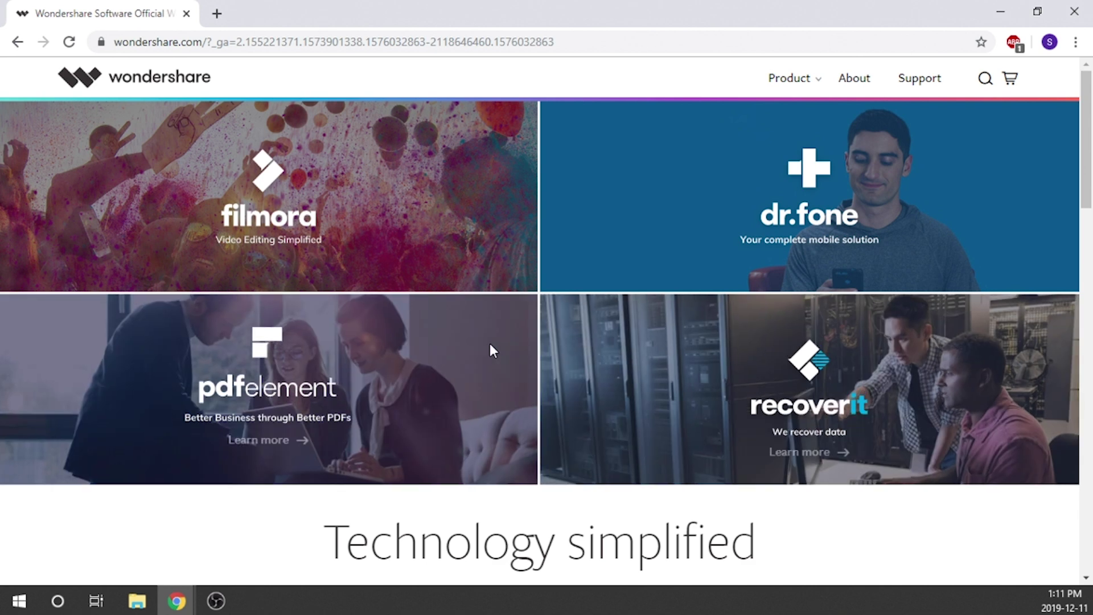
Scroll to the page footer and open the About Wondershare company page.
{"action": "scroll", "coordinate": [317, 266], "scroll_direction": "down", "scroll_amount": 2}
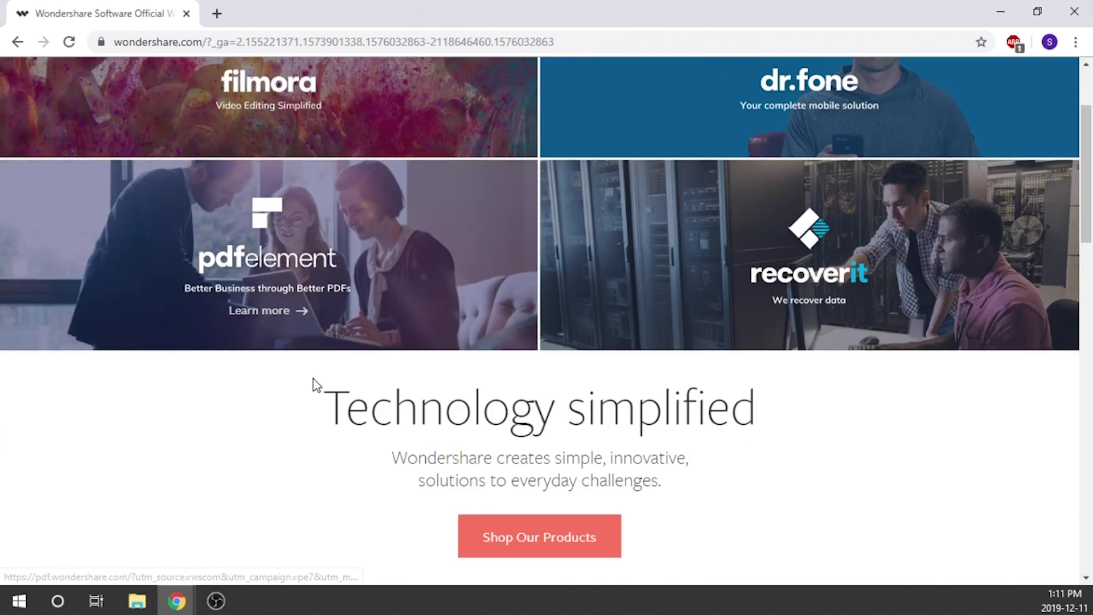
{"action": "scroll", "coordinate": [314, 384], "scroll_direction": "down", "scroll_amount": 5}
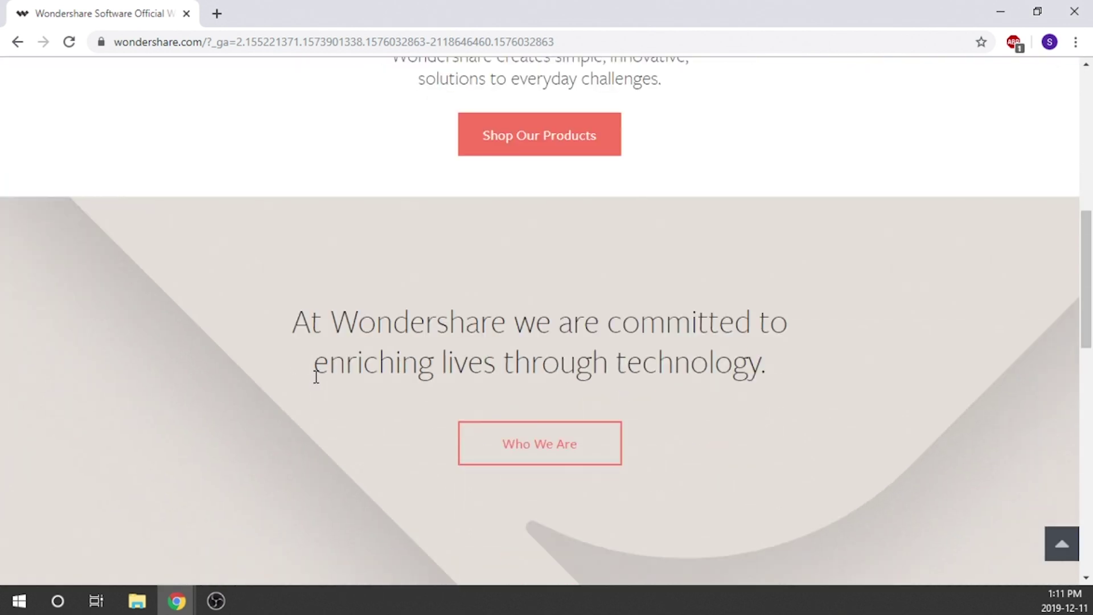
{"action": "left_click_drag", "start_coordinate": [1088, 248], "coordinate": [1054, 453]}
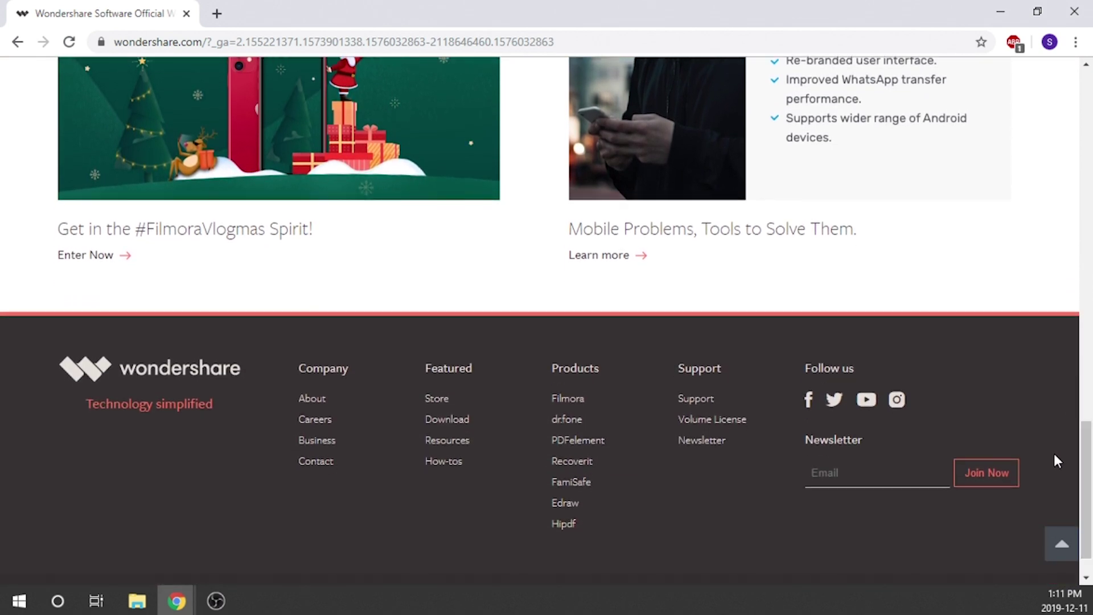
{"action": "left_click", "coordinate": [323, 406]}
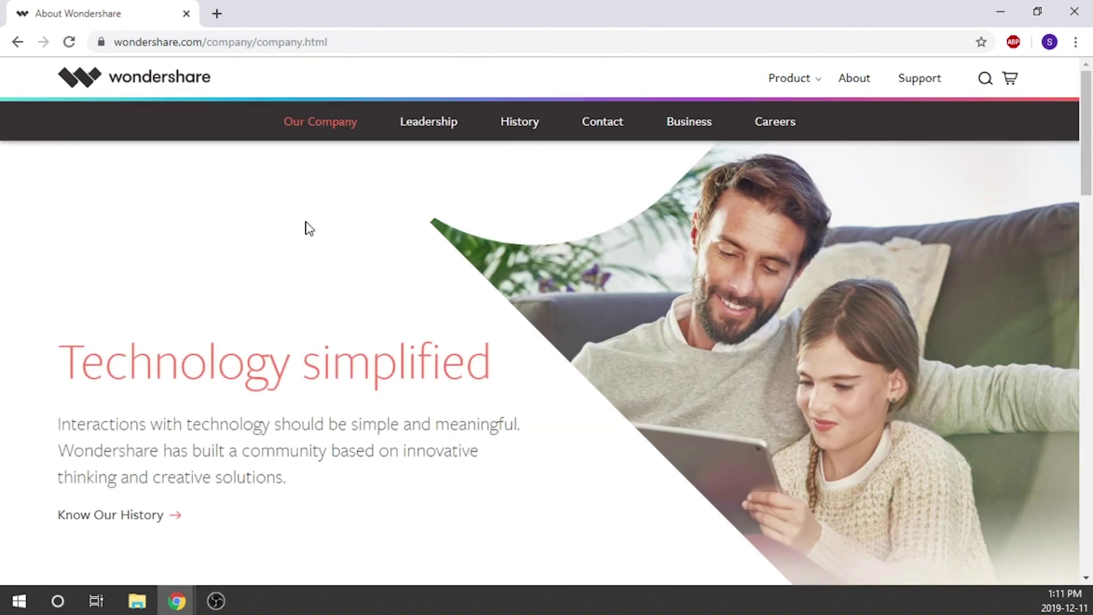
Read down the About Wondershare page, then go to Recoverit under Product's Utility list.
{"action": "scroll", "coordinate": [309, 230], "scroll_direction": "down", "scroll_amount": 2}
{"action": "scroll", "coordinate": [310, 240], "scroll_direction": "down", "scroll_amount": 3}
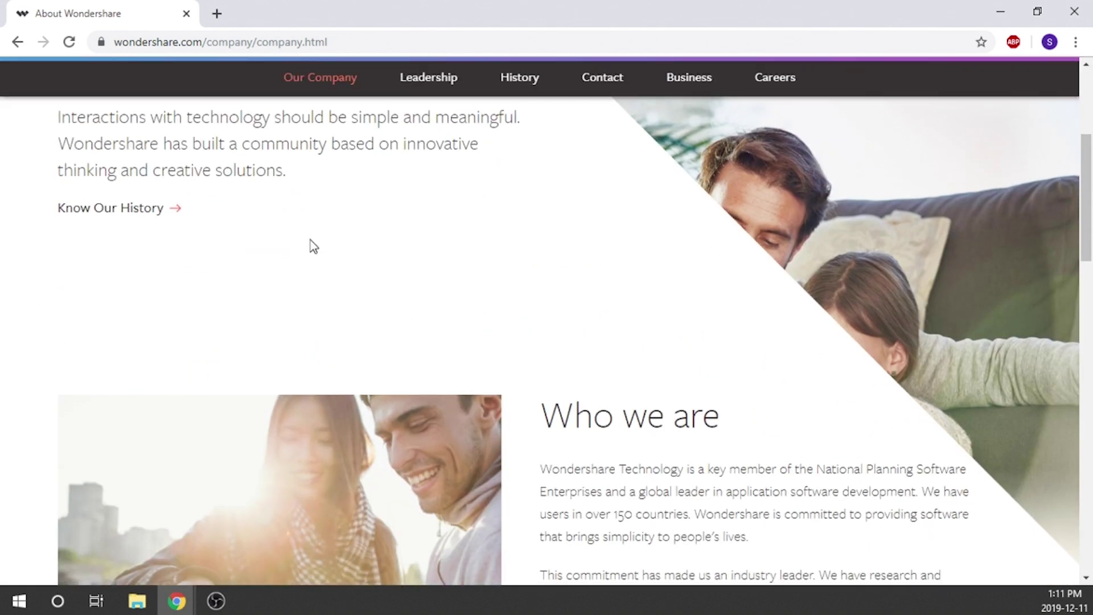
{"action": "scroll", "coordinate": [309, 240], "scroll_direction": "down", "scroll_amount": 2}
{"action": "scroll", "coordinate": [315, 244], "scroll_direction": "down", "scroll_amount": 2}
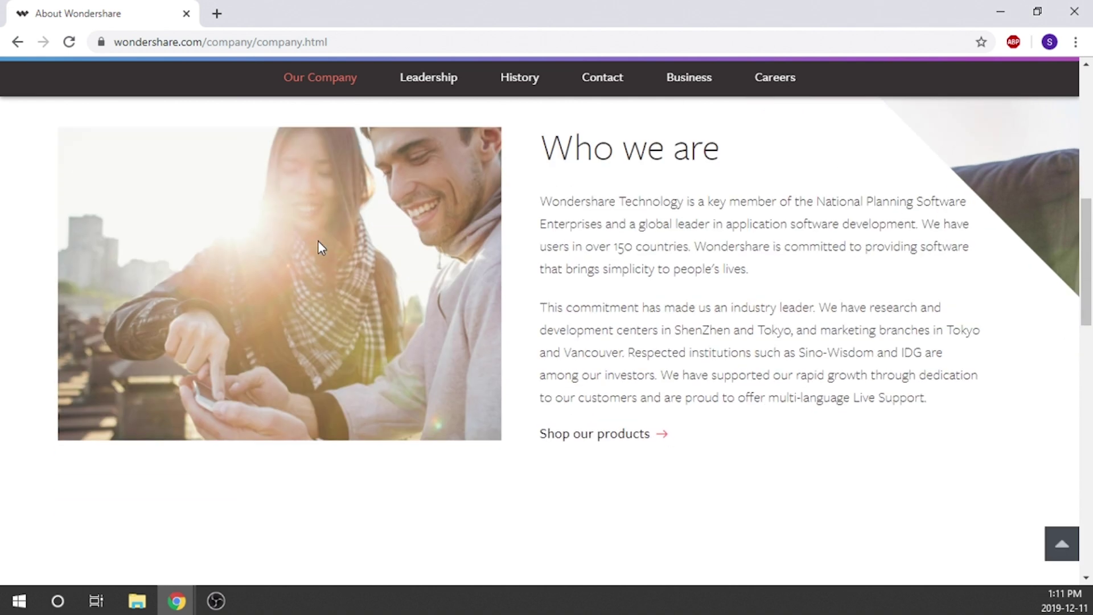
{"action": "scroll", "coordinate": [317, 244], "scroll_direction": "down", "scroll_amount": 2}
{"action": "scroll", "coordinate": [318, 248], "scroll_direction": "down", "scroll_amount": 2}
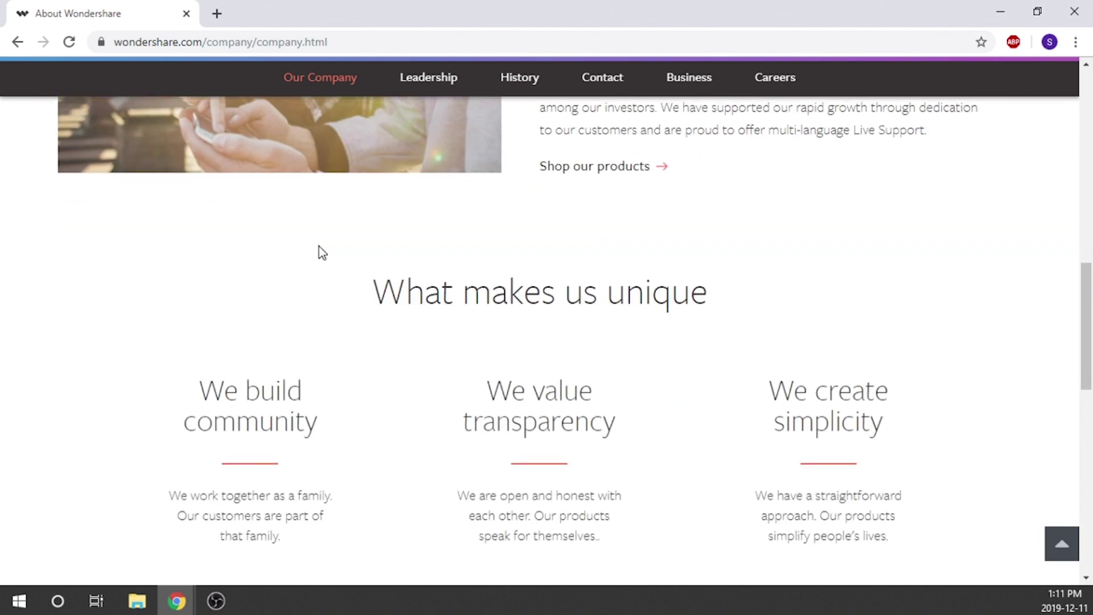
{"action": "scroll", "coordinate": [319, 245], "scroll_direction": "down", "scroll_amount": 2}
{"action": "scroll", "coordinate": [319, 247], "scroll_direction": "down", "scroll_amount": 2}
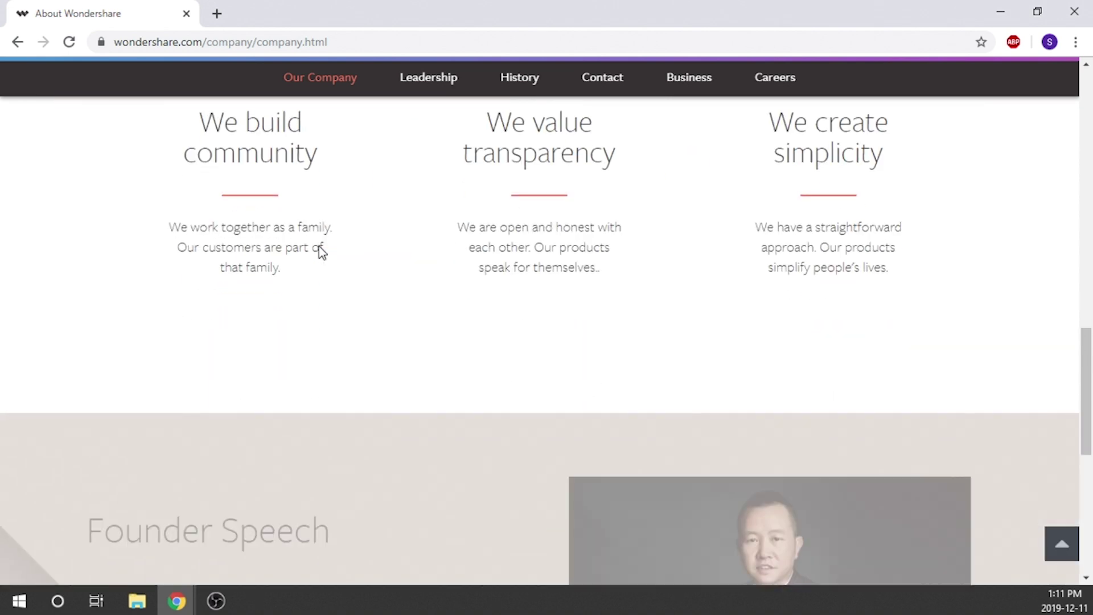
{"action": "scroll", "coordinate": [318, 247], "scroll_direction": "down", "scroll_amount": 2}
{"action": "scroll", "coordinate": [319, 247], "scroll_direction": "down", "scroll_amount": 2}
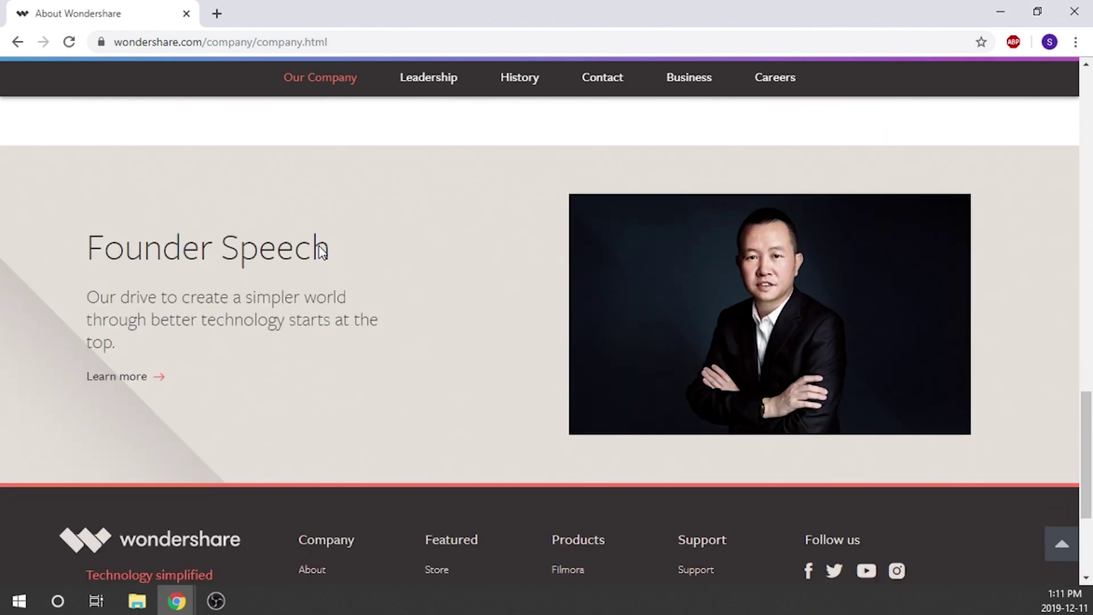
{"action": "scroll", "coordinate": [320, 247], "scroll_direction": "down", "scroll_amount": 2}
{"action": "scroll", "coordinate": [320, 247], "scroll_direction": "down", "scroll_amount": 2}
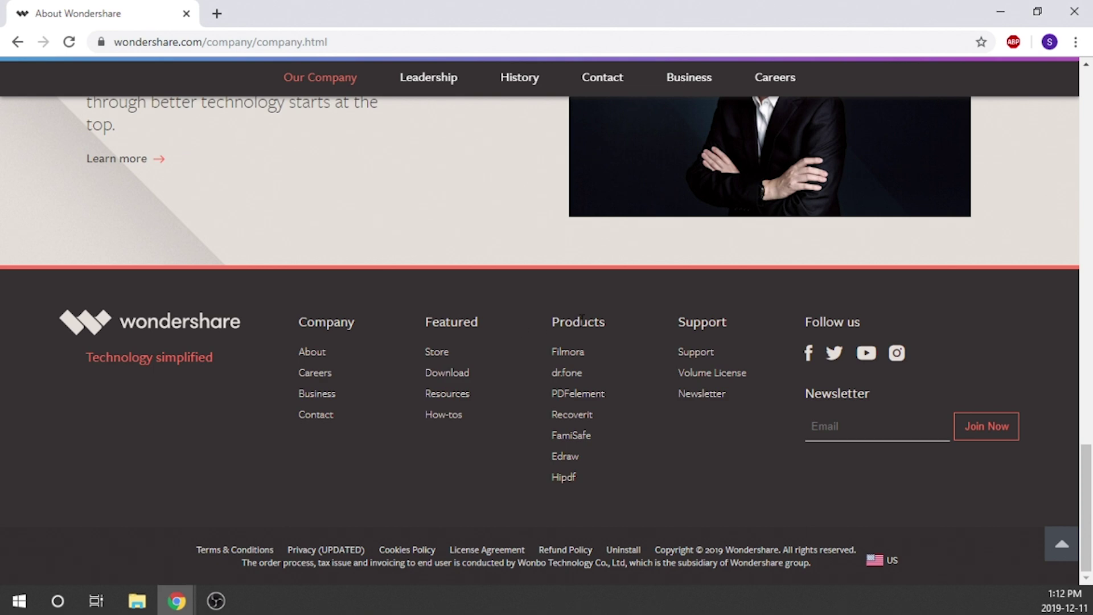
{"action": "scroll", "coordinate": [581, 317], "scroll_direction": "up", "scroll_amount": 15}
{"action": "left_click", "coordinate": [371, 182]}
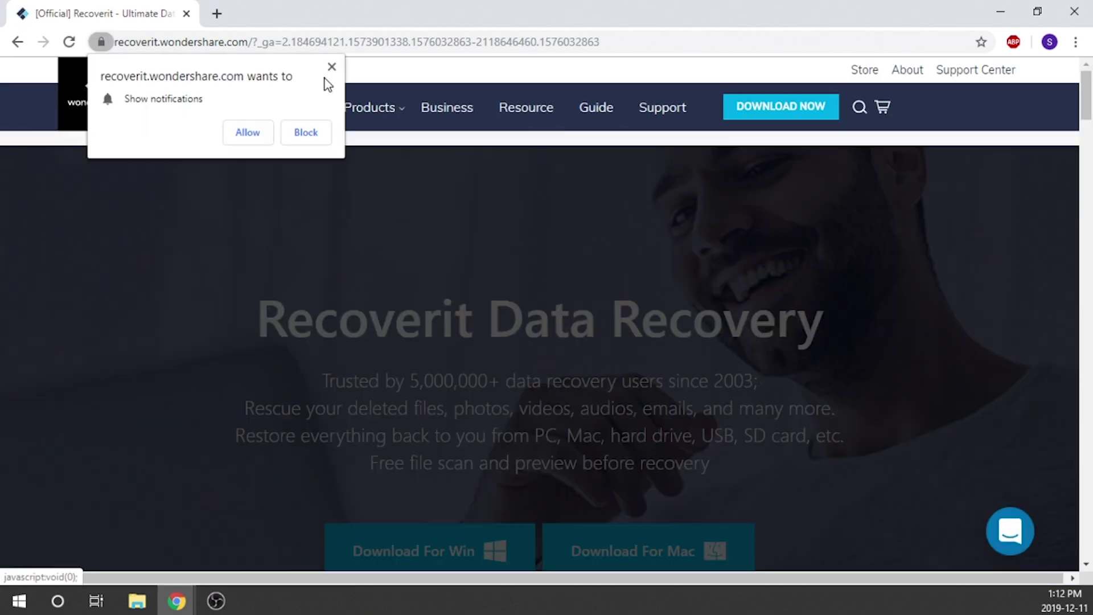
Dismiss the Show notifications prompt and scroll the Recoverit homepage down to the reviews and back.
{"action": "left_click", "coordinate": [331, 68]}
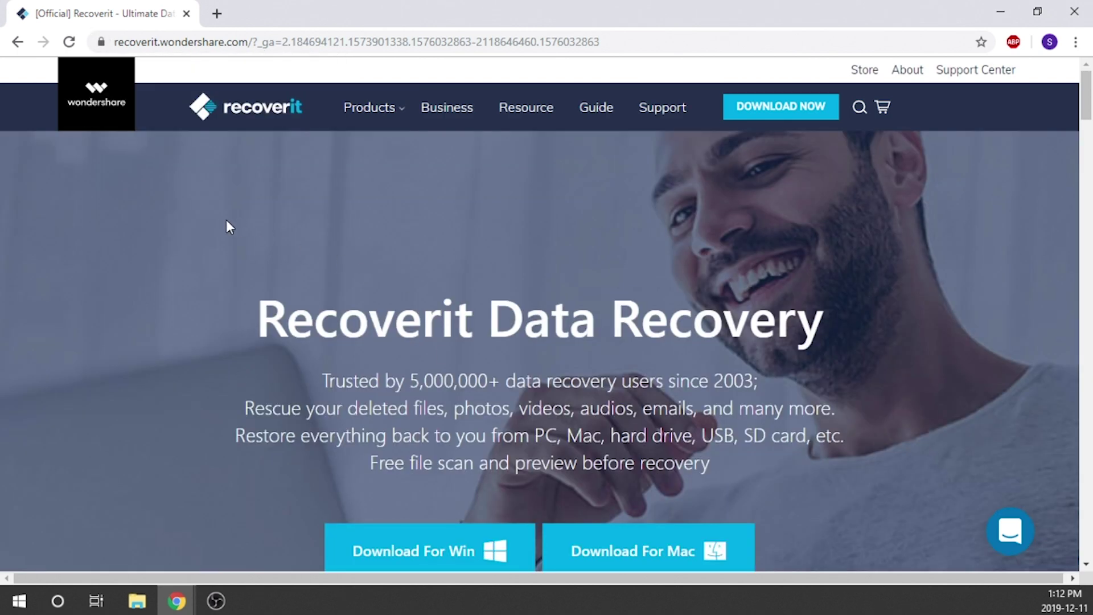
{"action": "scroll", "coordinate": [206, 221], "scroll_direction": "down", "scroll_amount": 3}
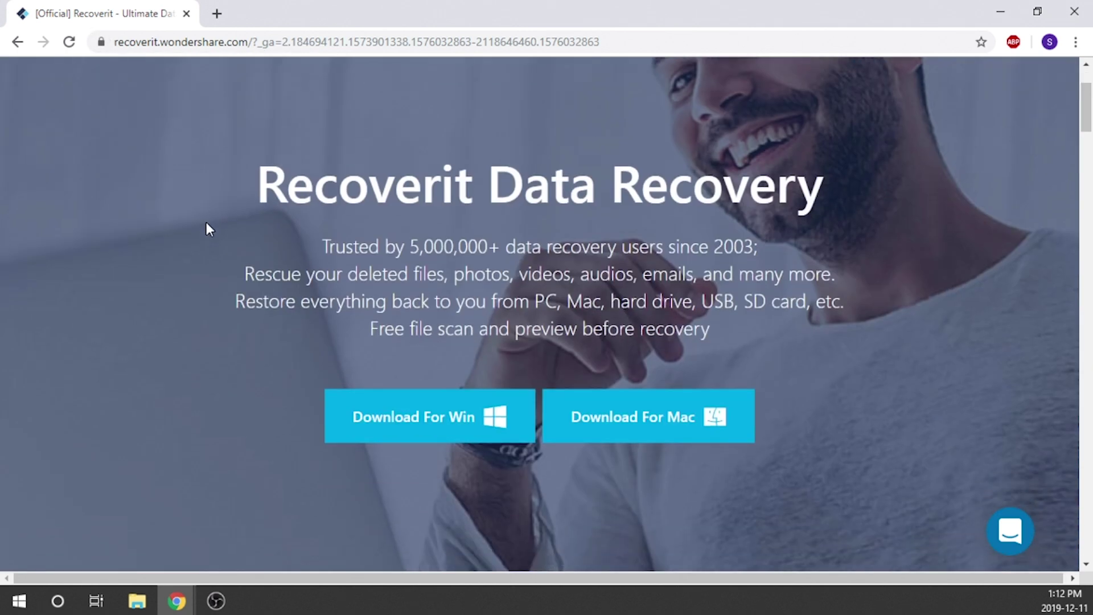
{"action": "scroll", "coordinate": [206, 222], "scroll_direction": "down", "scroll_amount": 3}
{"action": "scroll", "coordinate": [201, 265], "scroll_direction": "down", "scroll_amount": 5}
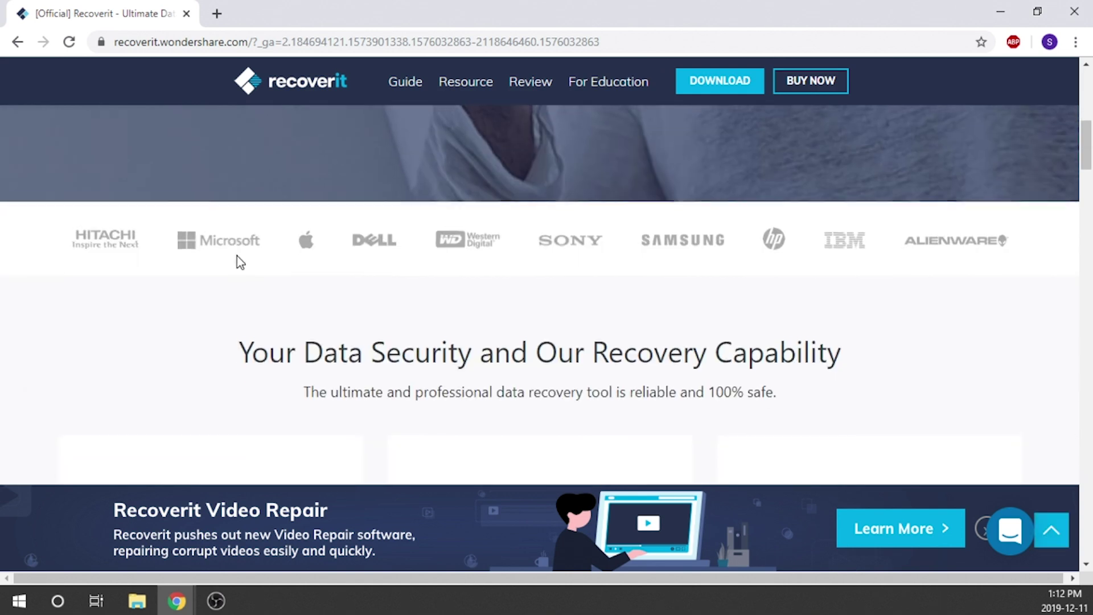
{"action": "scroll", "coordinate": [280, 243], "scroll_direction": "down", "scroll_amount": 2}
{"action": "scroll", "coordinate": [283, 231], "scroll_direction": "down", "scroll_amount": 3}
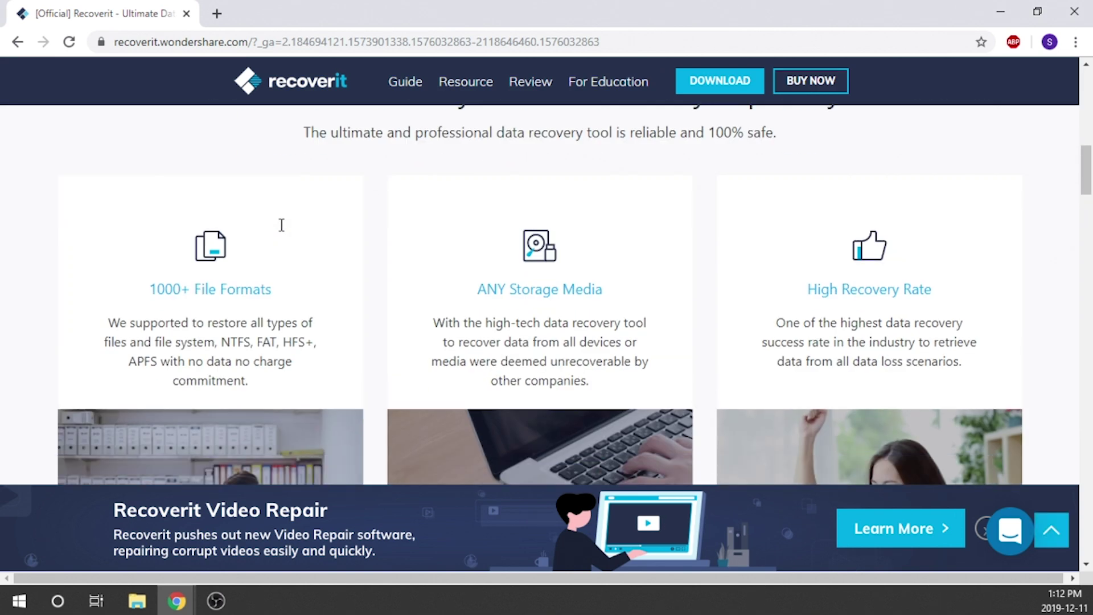
{"action": "scroll", "coordinate": [283, 232], "scroll_direction": "down", "scroll_amount": 2}
{"action": "scroll", "coordinate": [283, 232], "scroll_direction": "down", "scroll_amount": 2}
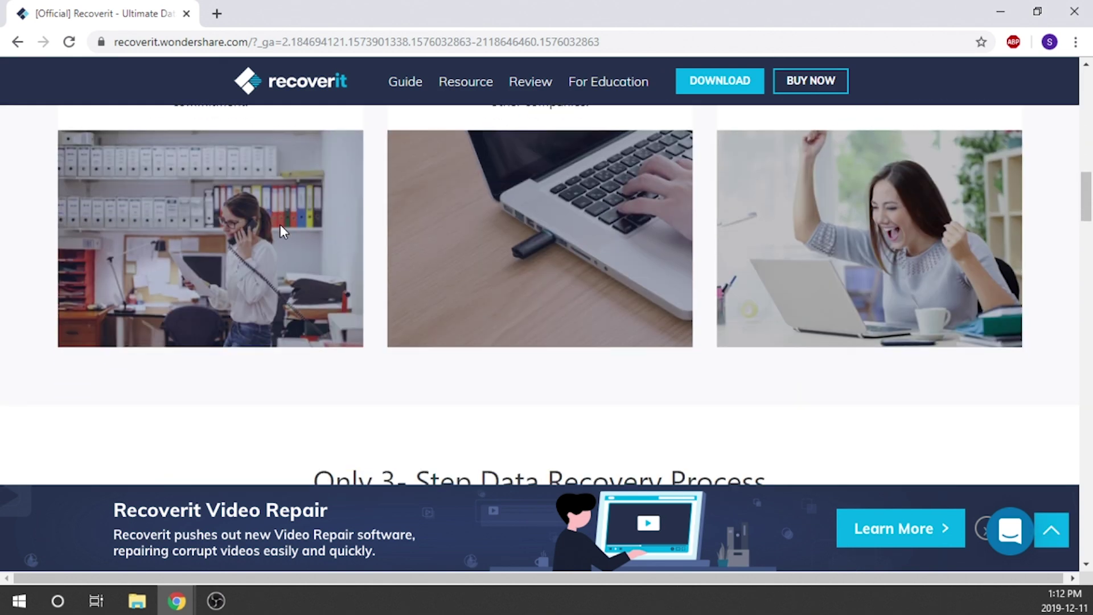
{"action": "scroll", "coordinate": [283, 232], "scroll_direction": "down", "scroll_amount": 2}
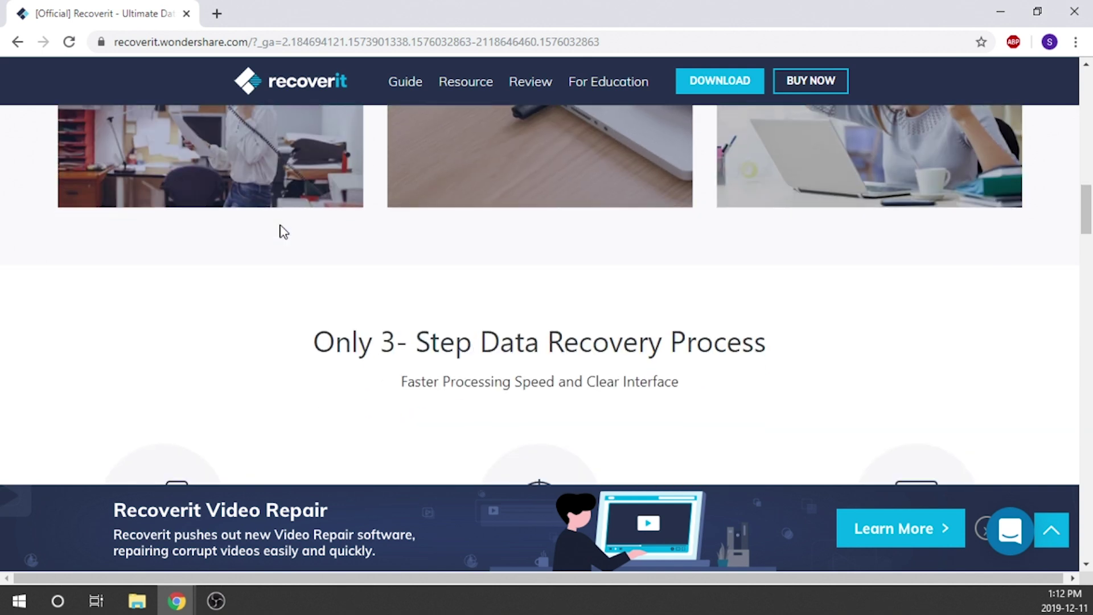
{"action": "scroll", "coordinate": [284, 231], "scroll_direction": "down", "scroll_amount": 2}
{"action": "scroll", "coordinate": [283, 232], "scroll_direction": "down", "scroll_amount": 2}
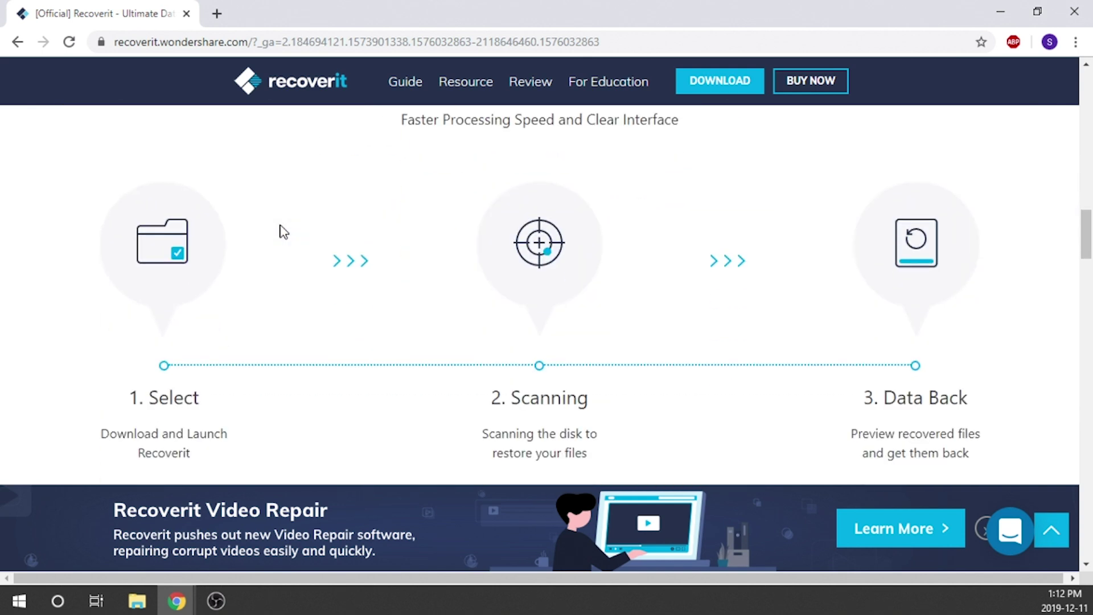
{"action": "scroll", "coordinate": [283, 232], "scroll_direction": "down", "scroll_amount": 2}
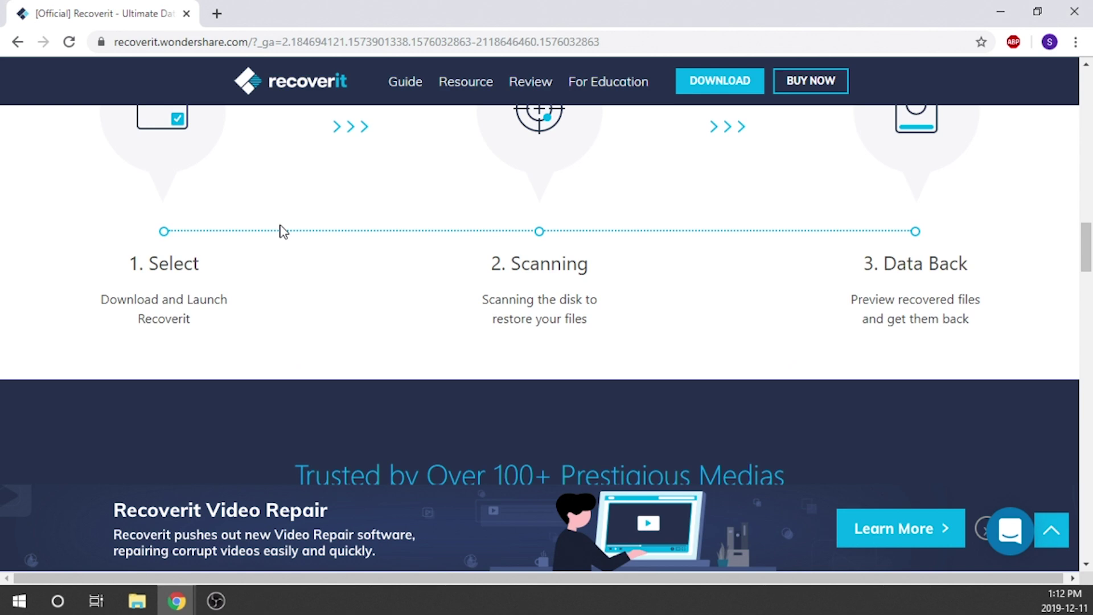
{"action": "scroll", "coordinate": [283, 232], "scroll_direction": "down", "scroll_amount": 2}
{"action": "scroll", "coordinate": [283, 232], "scroll_direction": "down", "scroll_amount": 2}
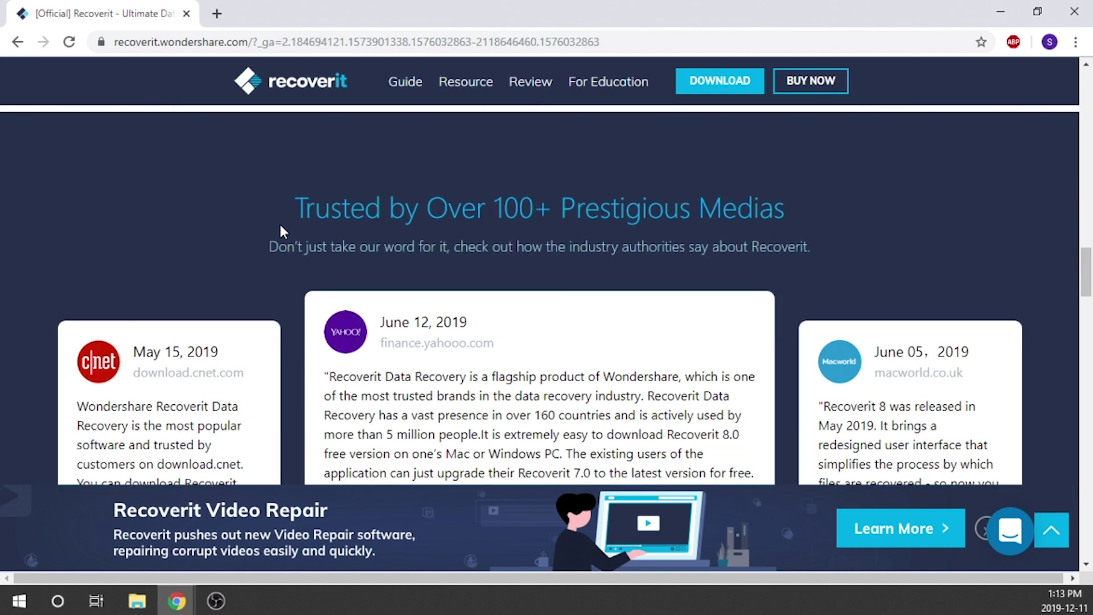
{"action": "scroll", "coordinate": [282, 231], "scroll_direction": "down", "scroll_amount": 2}
{"action": "scroll", "coordinate": [280, 232], "scroll_direction": "down", "scroll_amount": 2}
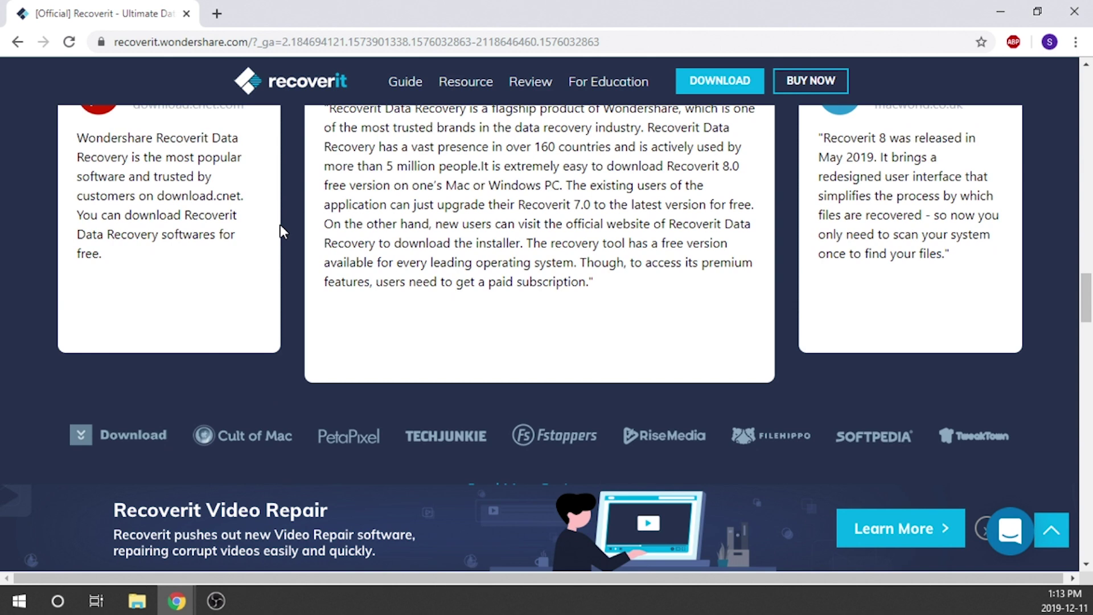
{"action": "scroll", "coordinate": [280, 226], "scroll_direction": "down", "scroll_amount": 2}
{"action": "scroll", "coordinate": [279, 226], "scroll_direction": "down", "scroll_amount": 4}
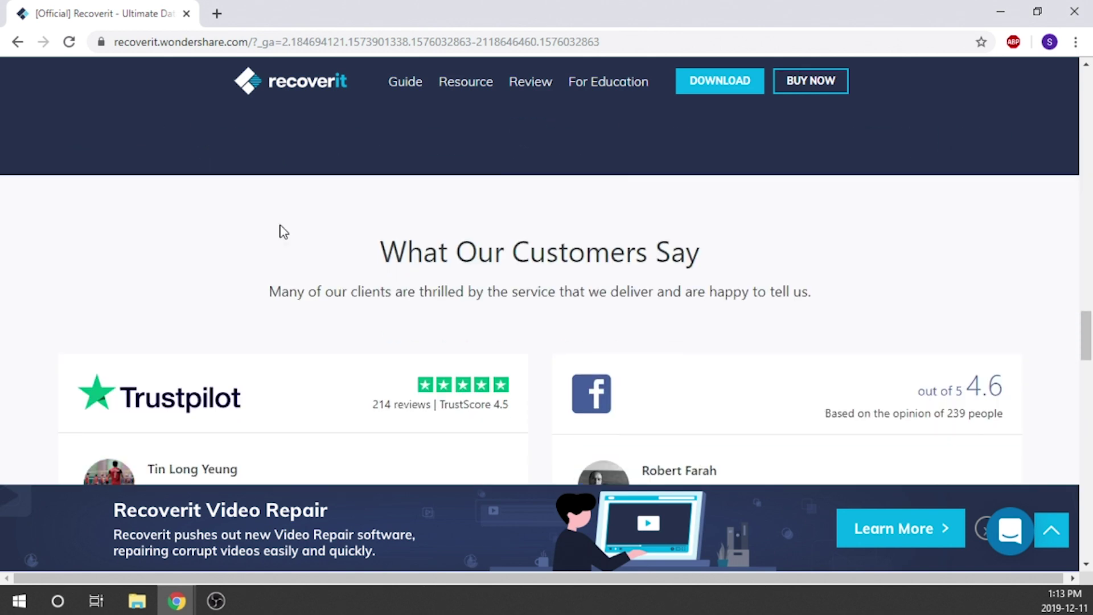
{"action": "scroll", "coordinate": [280, 231], "scroll_direction": "down", "scroll_amount": 5}
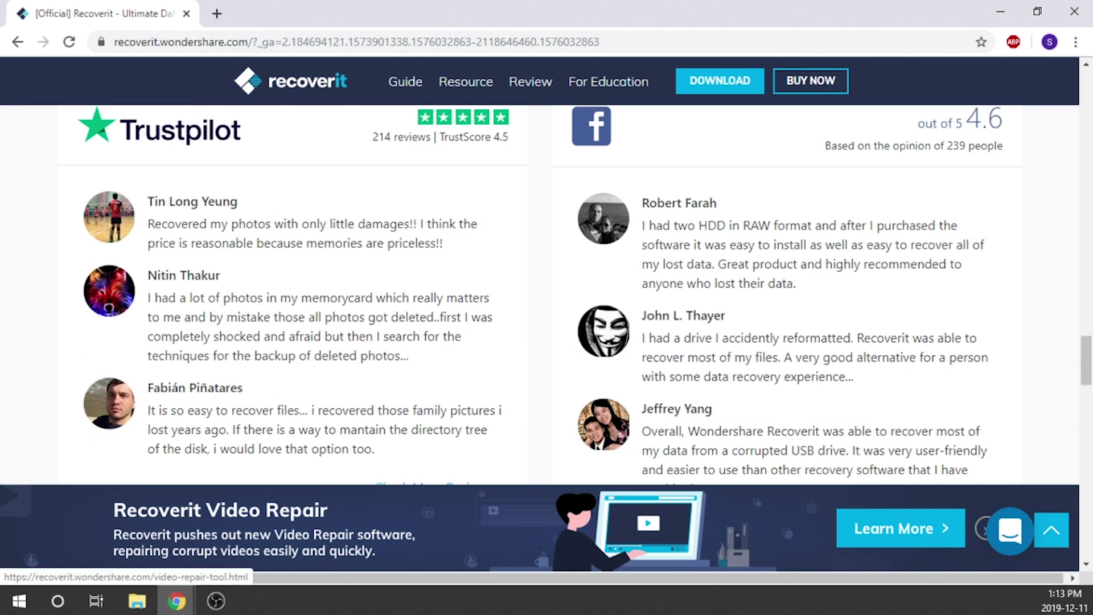
{"action": "scroll", "coordinate": [632, 304], "scroll_direction": "up", "scroll_amount": 15}
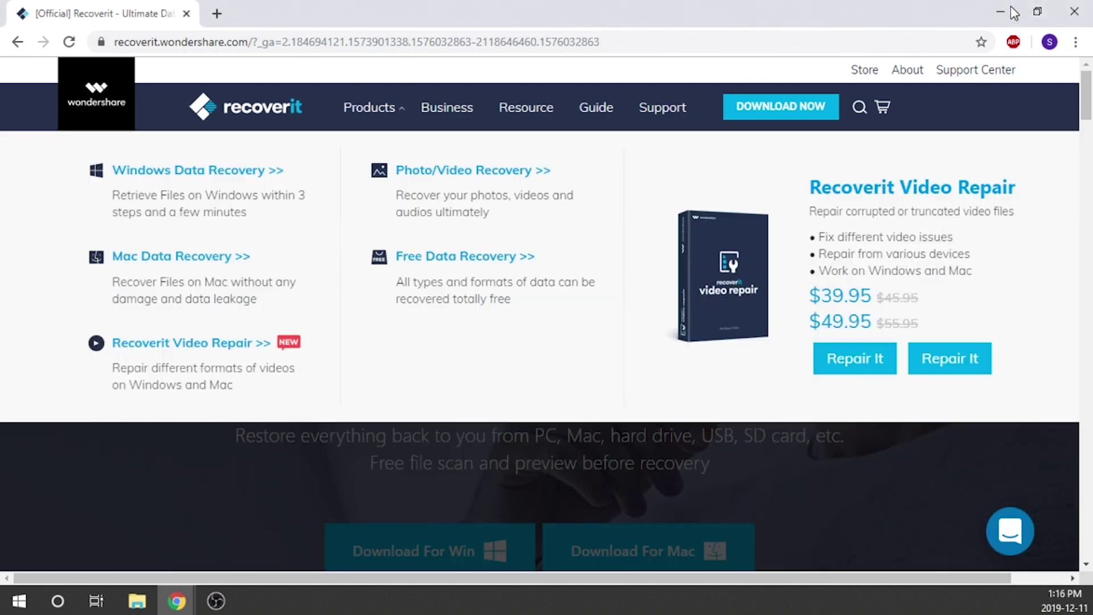
Minimize Chrome to reveal the desktop with the Wondershare Recoverit shortcut.
{"action": "left_click", "coordinate": [1001, 11]}
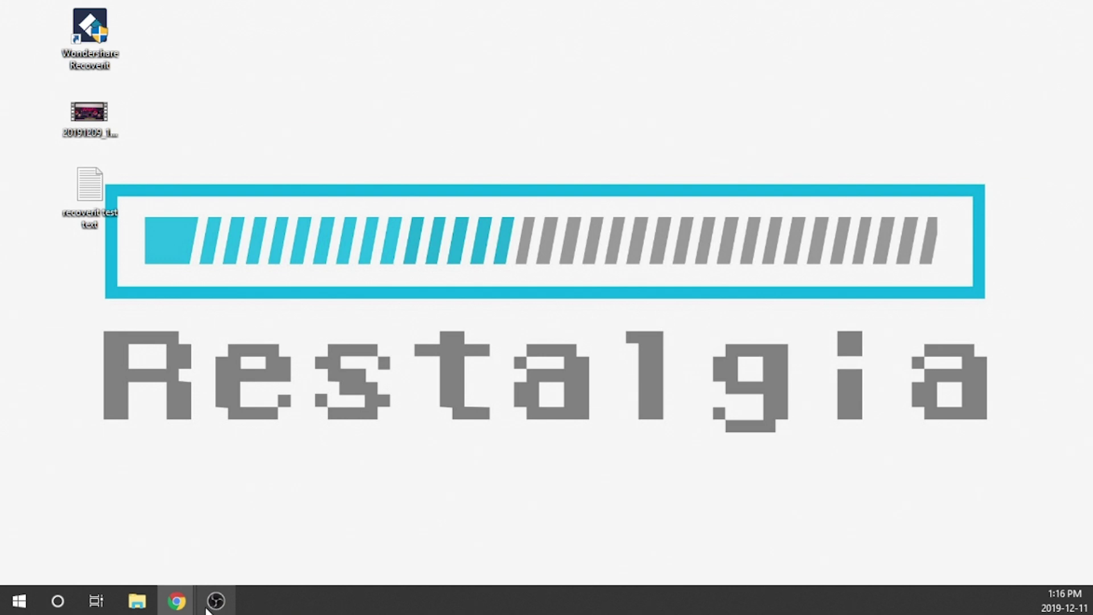
Restore the Recoverit browser window and open BUY NOW to view the Pro and Ultimate plans.
{"action": "mouse_move", "coordinate": [177, 608]}
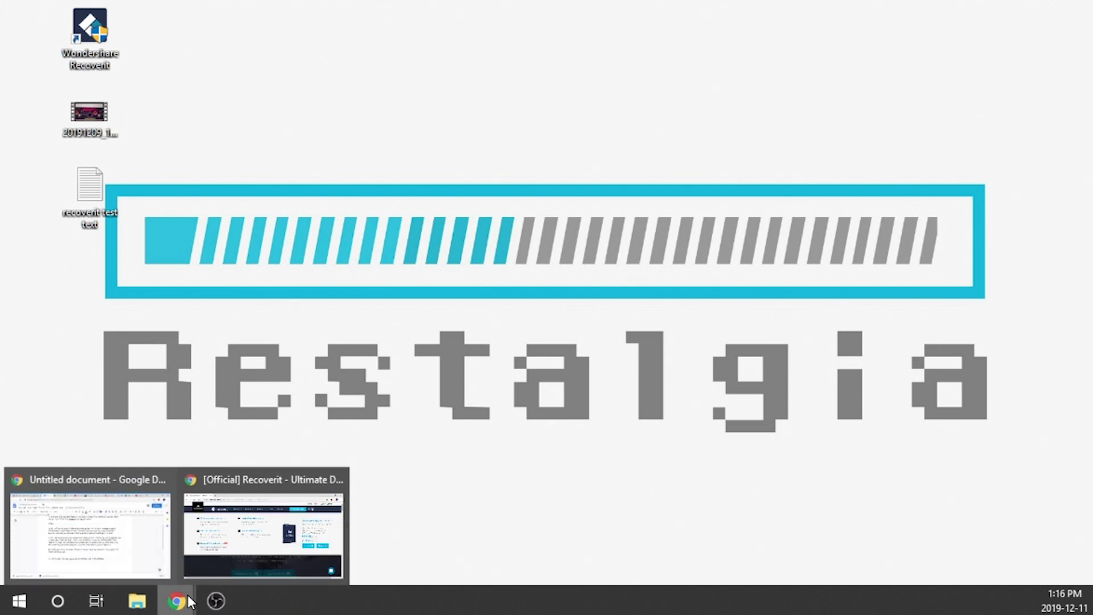
{"action": "left_click", "coordinate": [233, 542]}
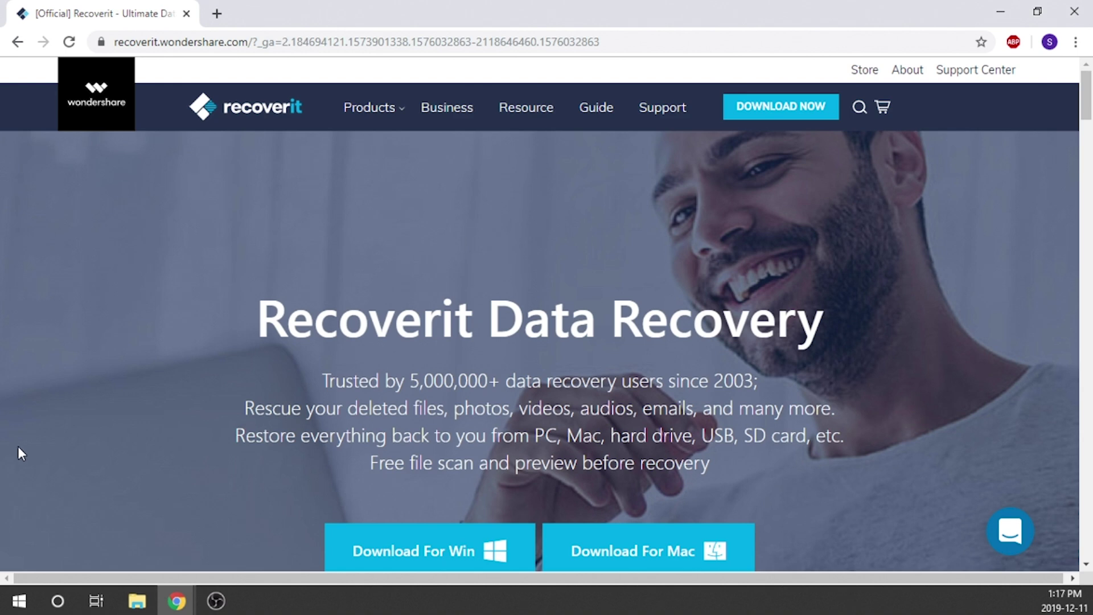
{"action": "scroll", "coordinate": [18, 446], "scroll_direction": "down", "scroll_amount": 2}
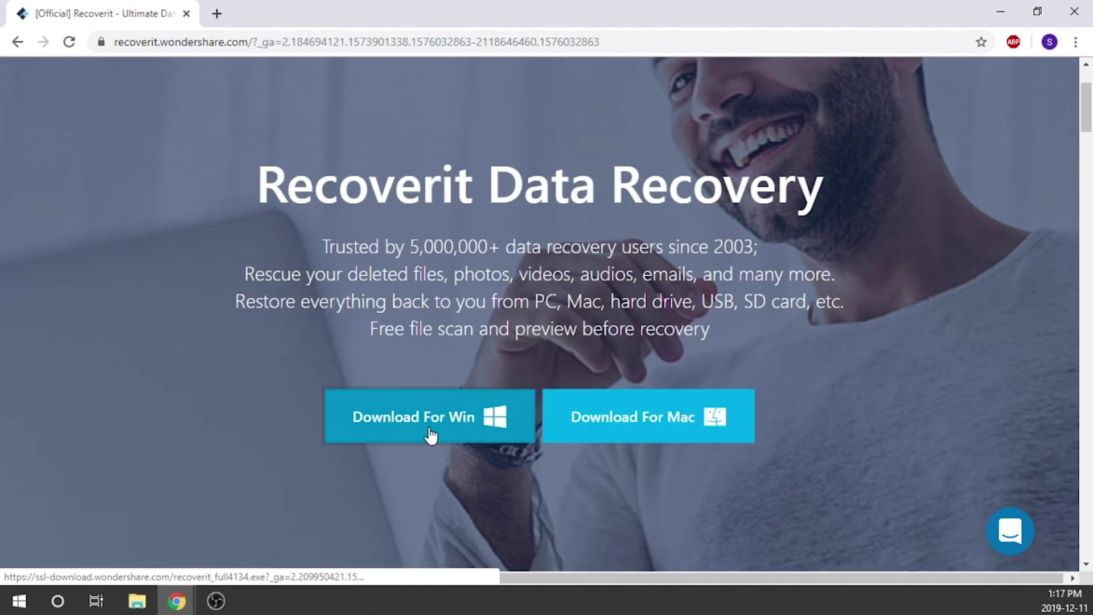
{"action": "scroll", "coordinate": [567, 397], "scroll_direction": "down", "scroll_amount": 2}
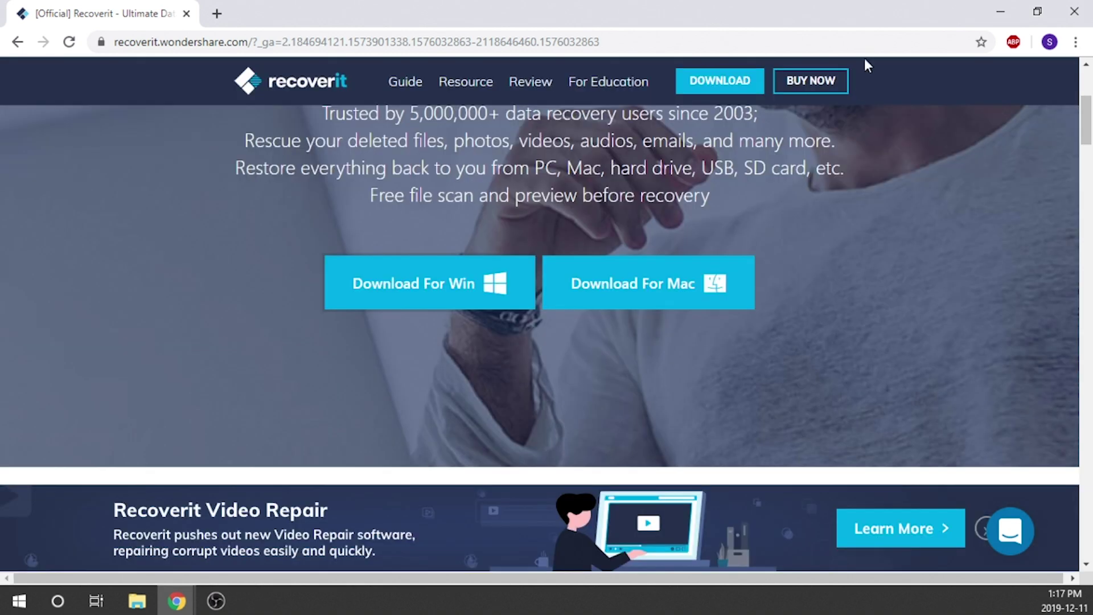
{"action": "left_click", "coordinate": [820, 85]}
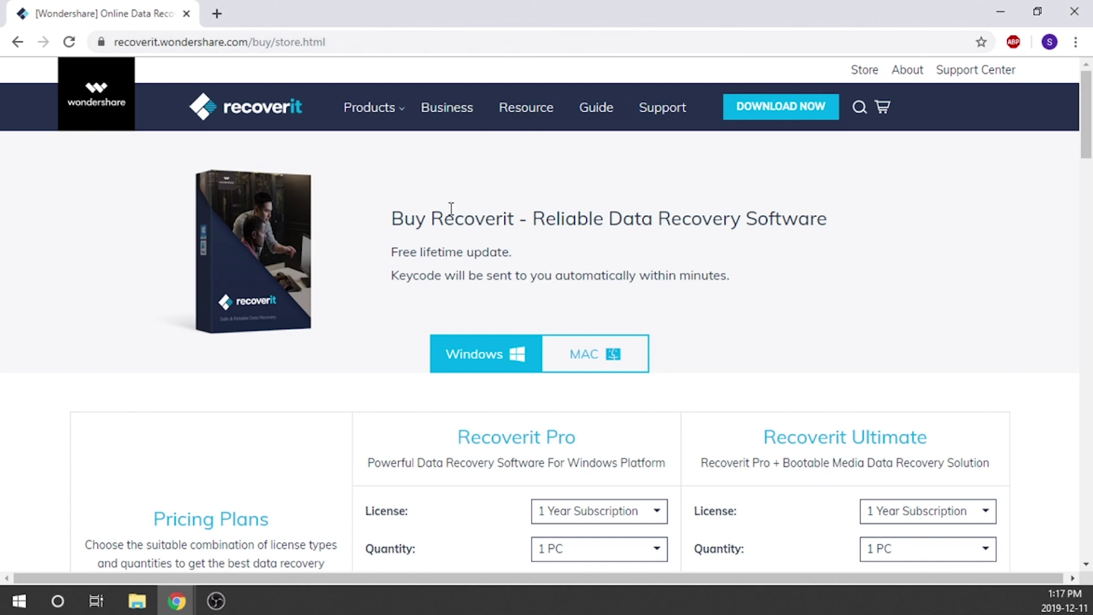
{"action": "scroll", "coordinate": [364, 279], "scroll_direction": "down", "scroll_amount": 2}
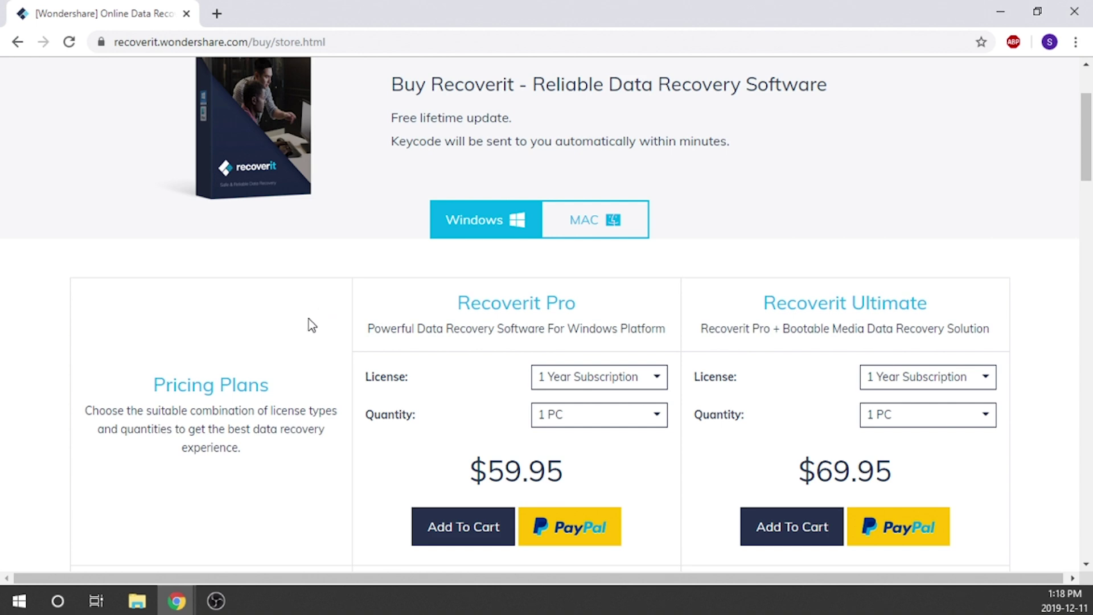
{"action": "scroll", "coordinate": [308, 319], "scroll_direction": "down", "scroll_amount": 7}
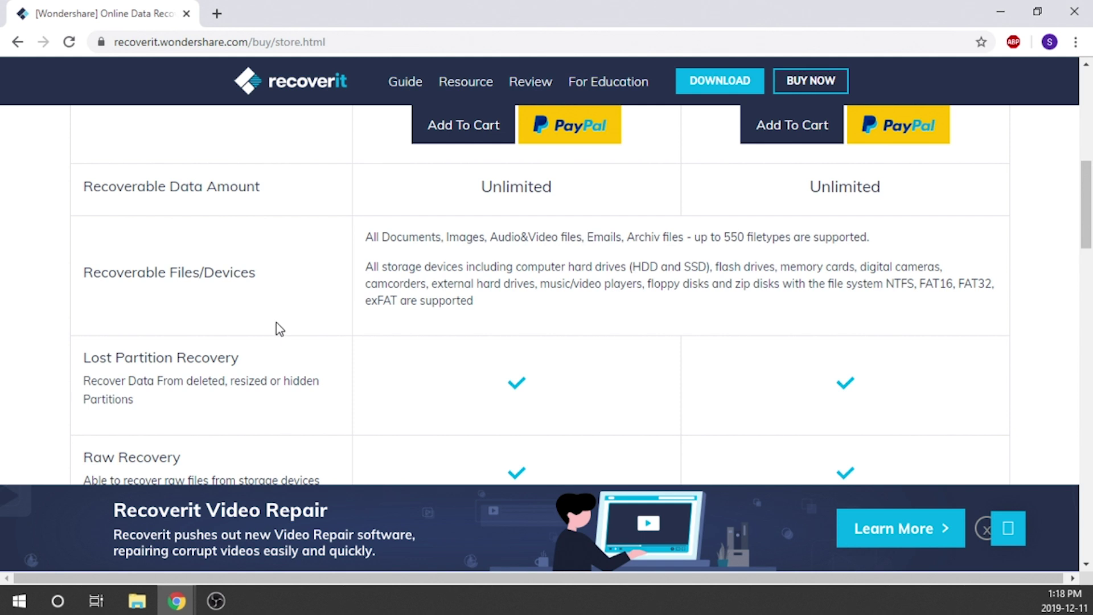
{"action": "scroll", "coordinate": [277, 312], "scroll_direction": "up", "scroll_amount": 5}
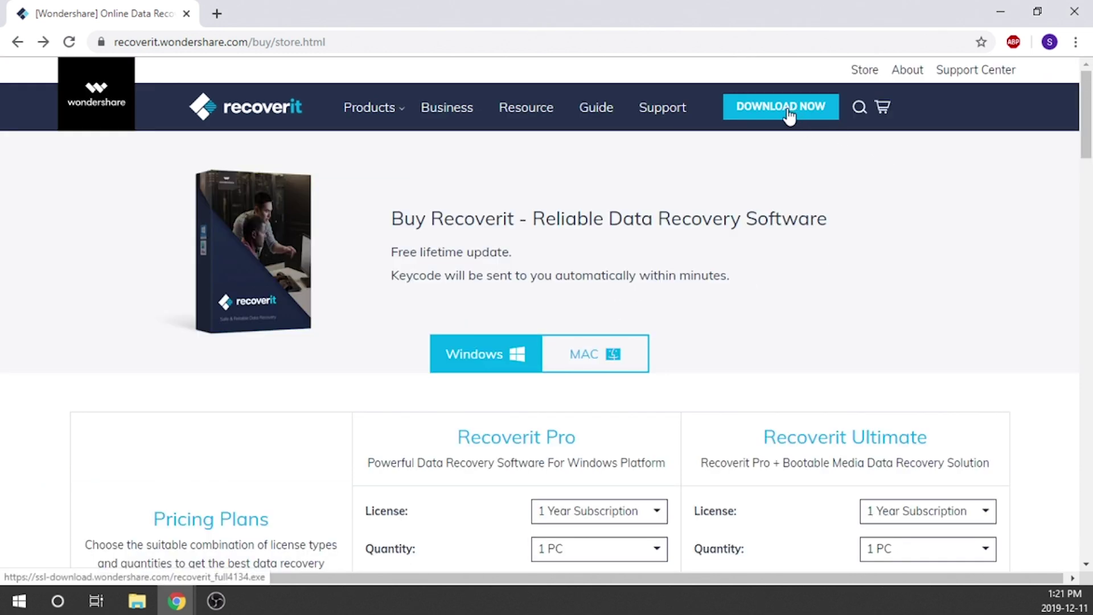
{"action": "left_click", "coordinate": [788, 109]}
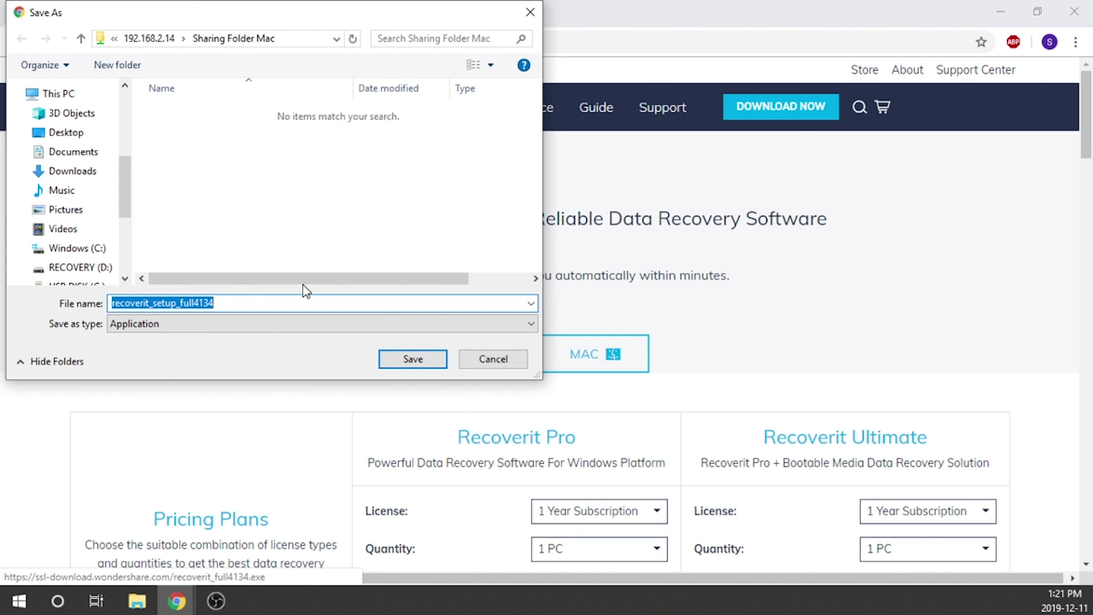
{"action": "left_click", "coordinate": [489, 363]}
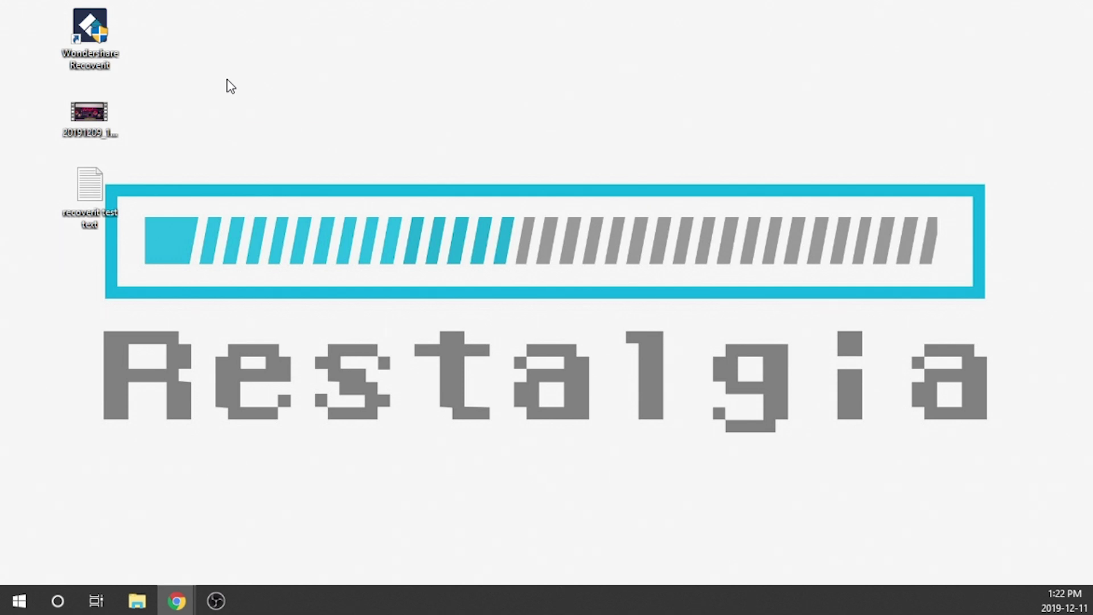
Launch Wondershare Recoverit from its desktop icon and shift its window slightly left.
{"action": "double_click", "coordinate": [84, 66]}
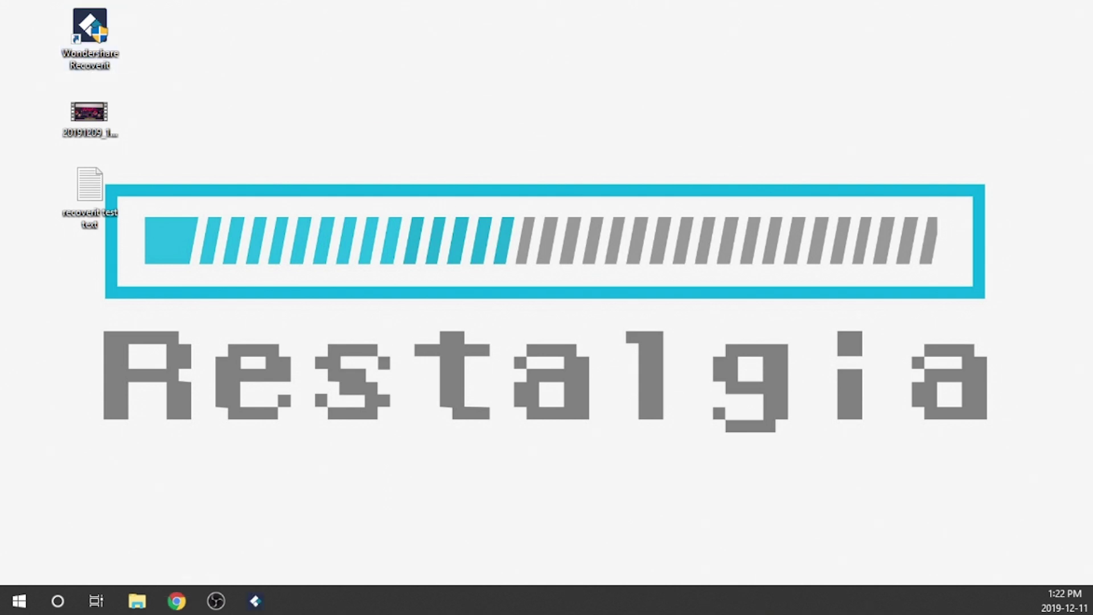
{"action": "left_click_drag", "start_coordinate": [616, 61], "coordinate": [563, 59]}
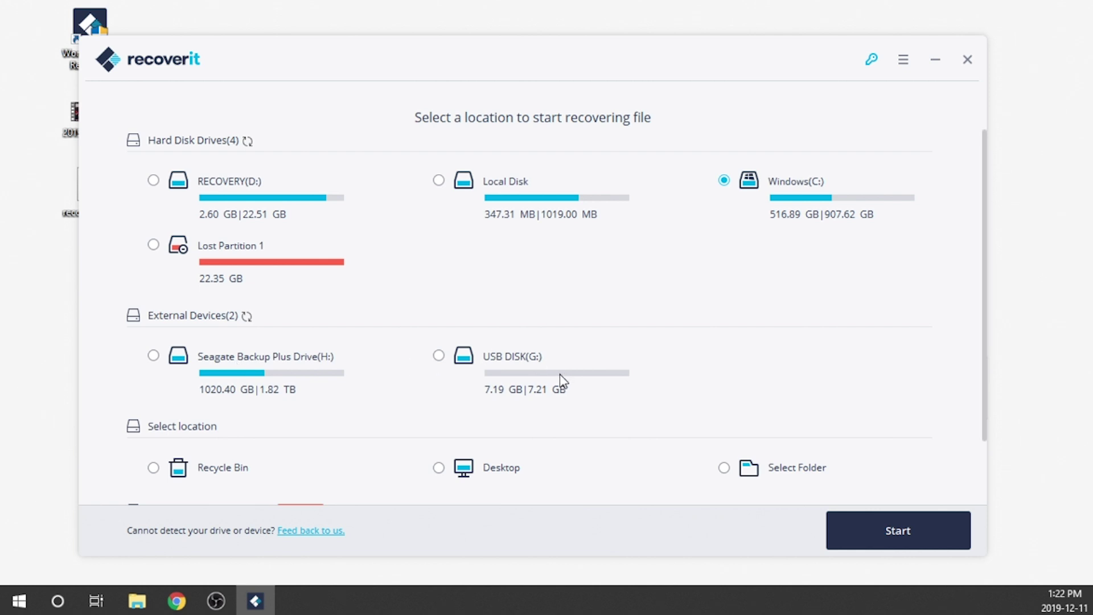
Scroll through Recoverit's list of recovery locations, then minimize the app to the taskbar.
{"action": "scroll", "coordinate": [558, 380], "scroll_direction": "down", "scroll_amount": 1}
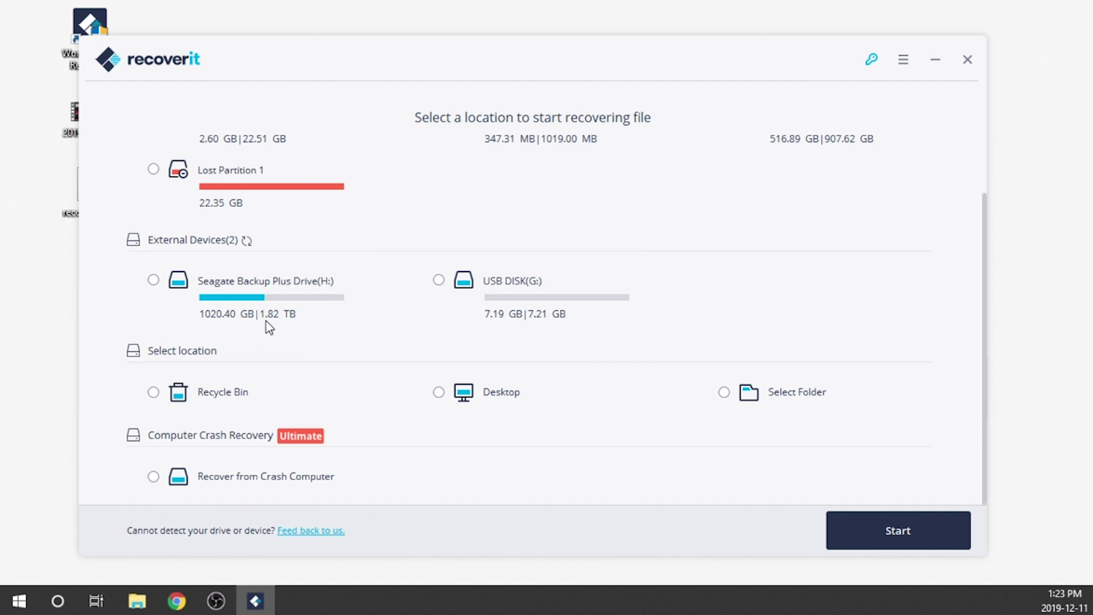
{"action": "scroll", "coordinate": [466, 326], "scroll_direction": "up", "scroll_amount": 2}
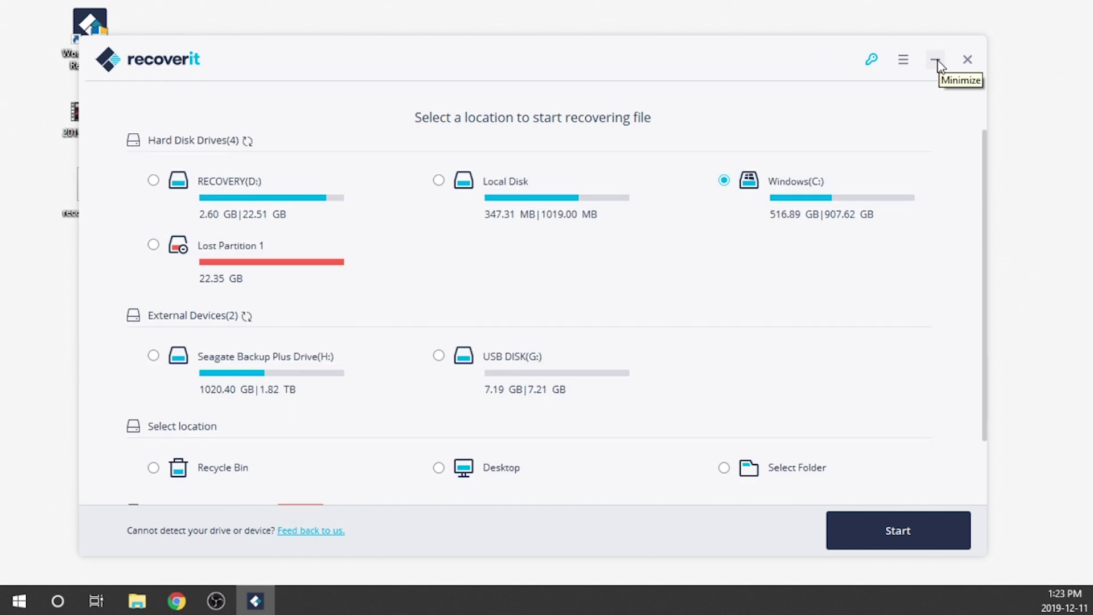
{"action": "left_click", "coordinate": [936, 60]}
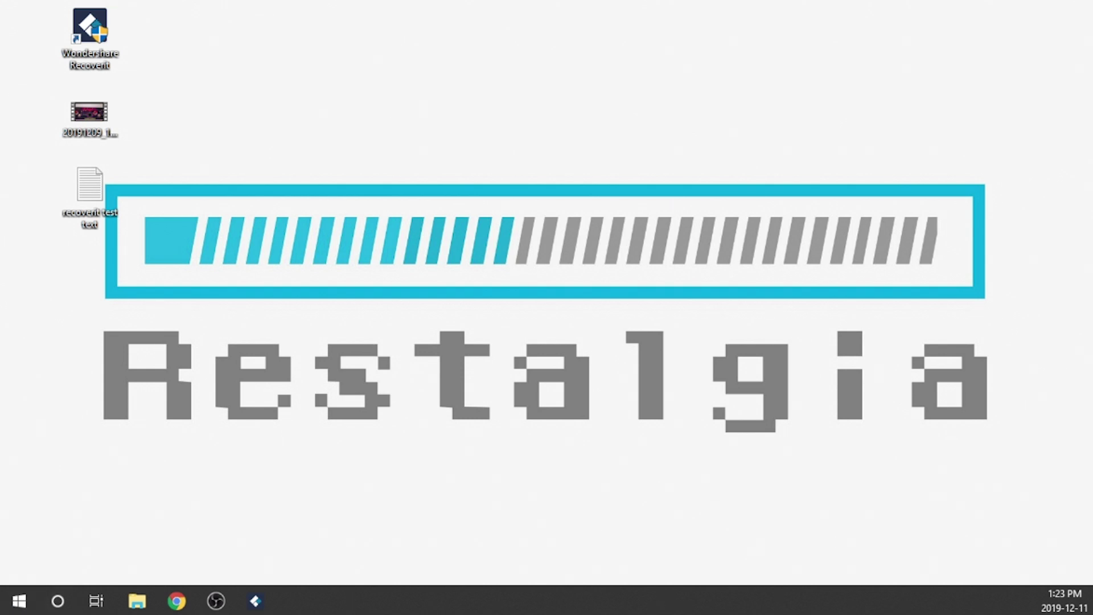
Open This PC in File Explorer and enter the empty USB DISK (G:) drive.
{"action": "left_click", "coordinate": [137, 601]}
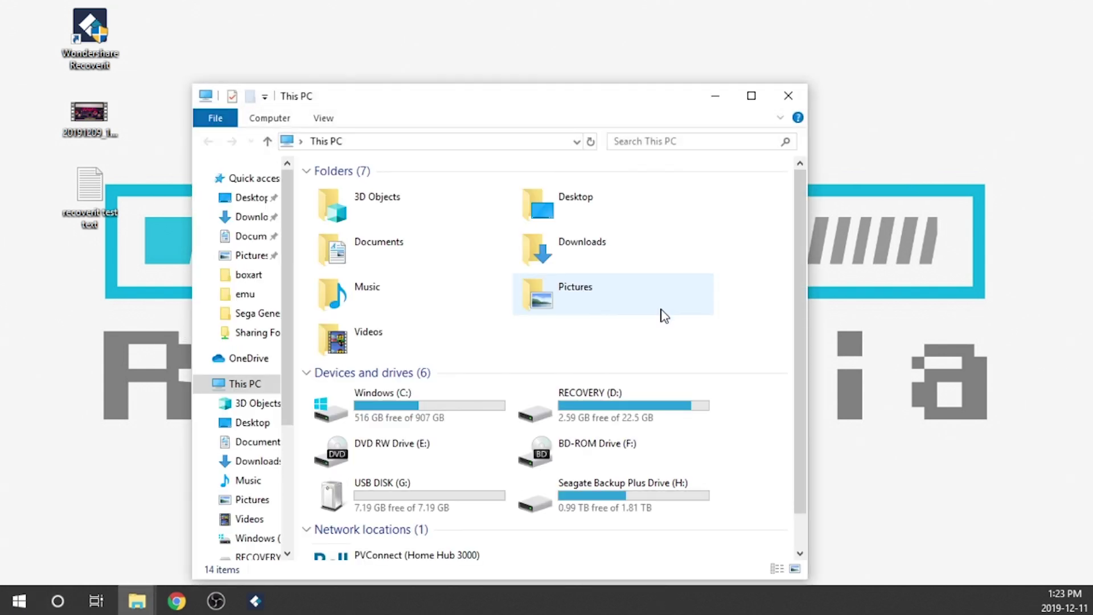
{"action": "scroll", "coordinate": [659, 312], "scroll_direction": "down", "scroll_amount": 1}
{"action": "double_click", "coordinate": [374, 468]}
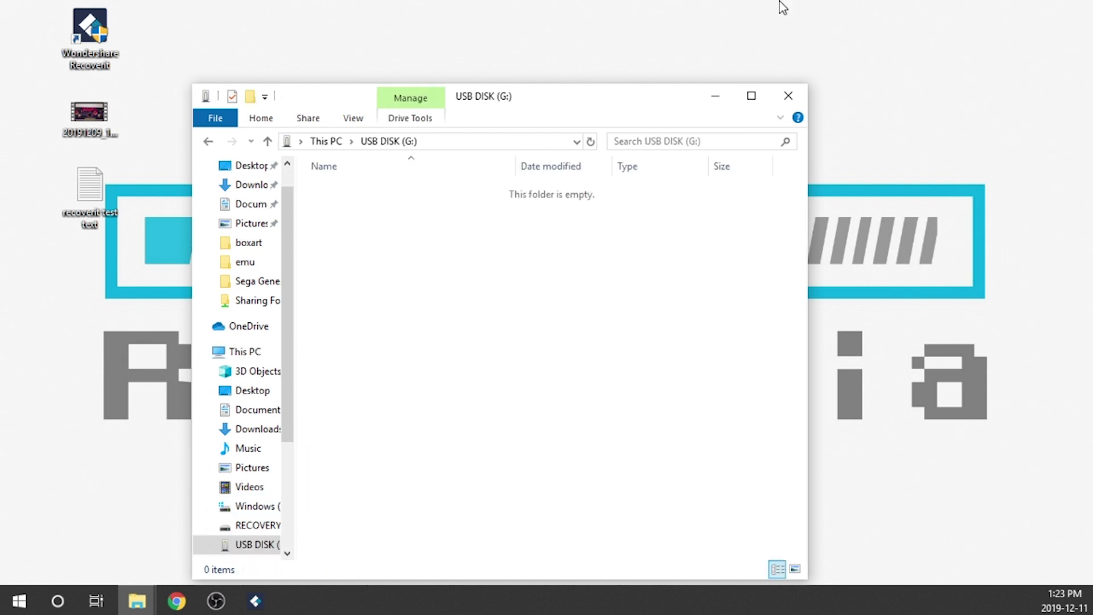
Quick-format USB DISK (G:) as FAT32, accept the data-erase warning, and close the format window.
{"action": "left_click_drag", "start_coordinate": [644, 98], "coordinate": [721, 65]}
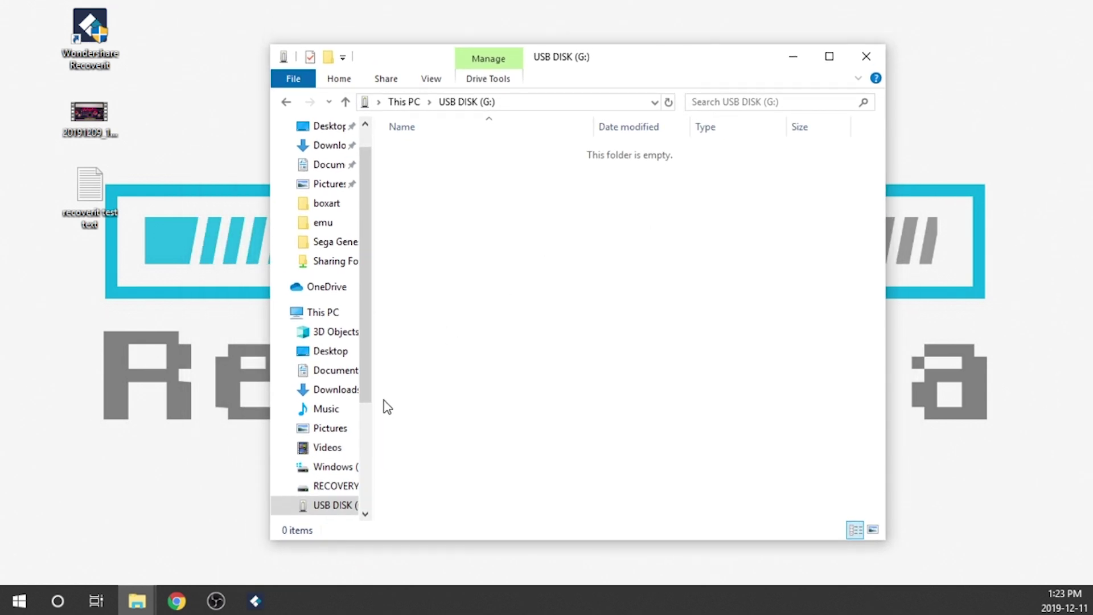
{"action": "right_click", "coordinate": [317, 512]}
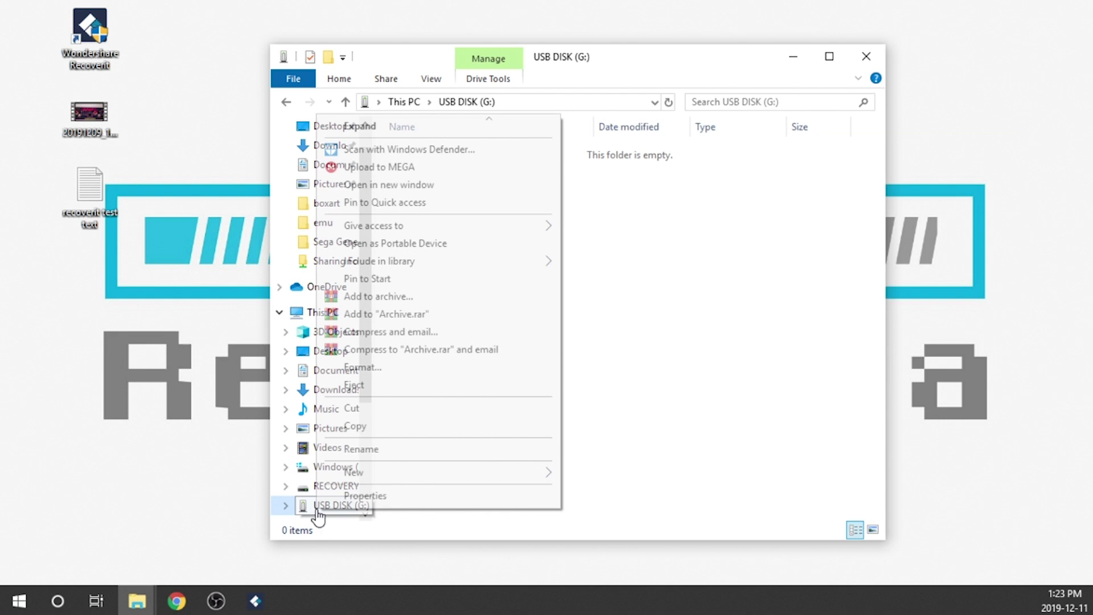
{"action": "left_click", "coordinate": [390, 440]}
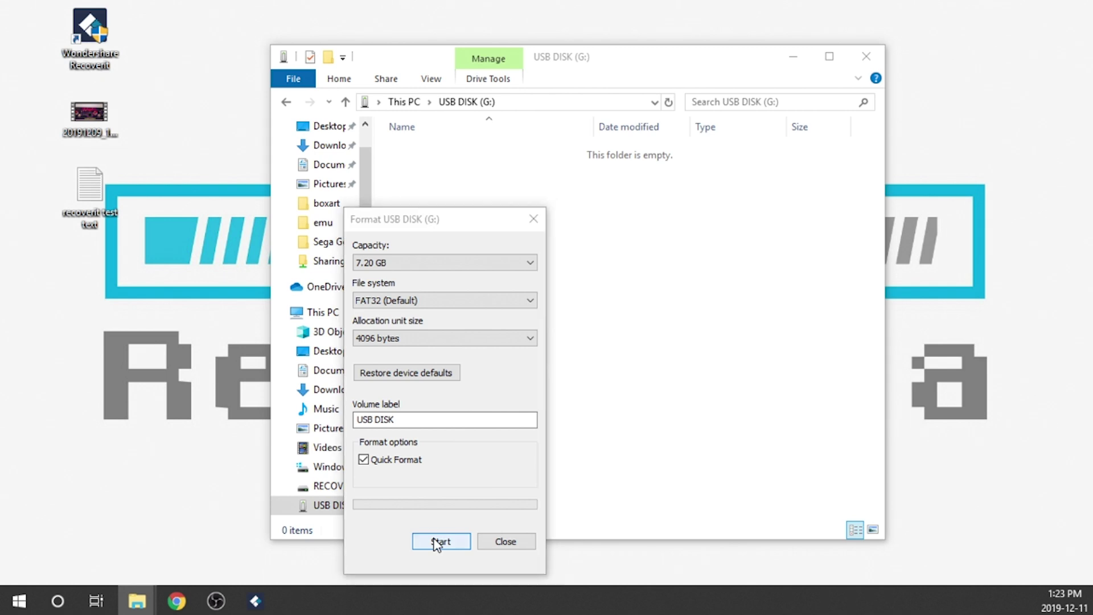
{"action": "left_click", "coordinate": [436, 544]}
{"action": "left_click", "coordinate": [582, 296]}
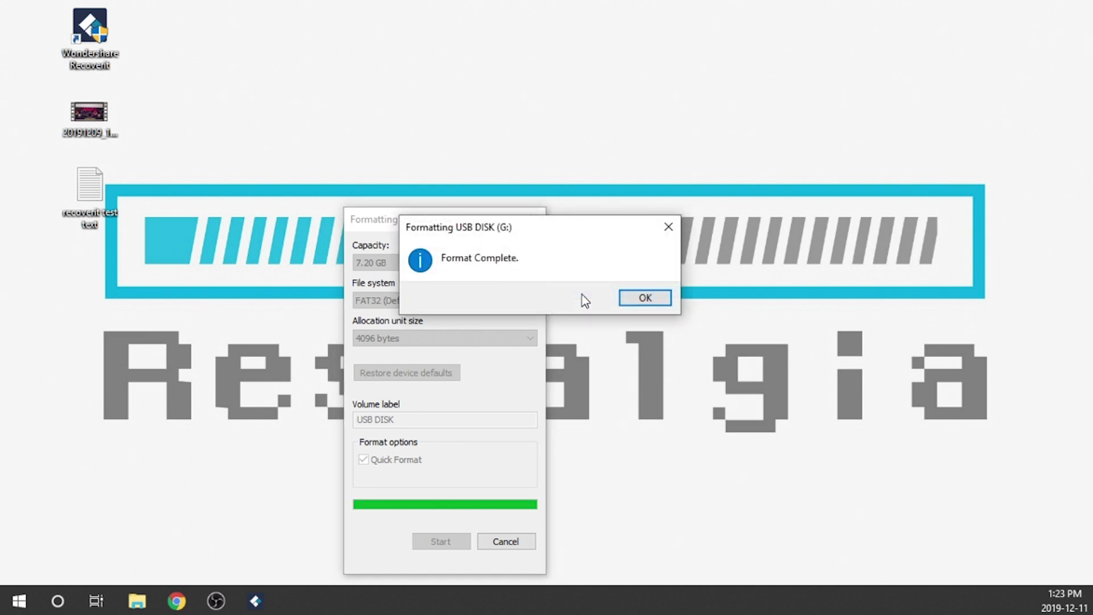
{"action": "left_click", "coordinate": [643, 298]}
{"action": "left_click", "coordinate": [534, 214]}
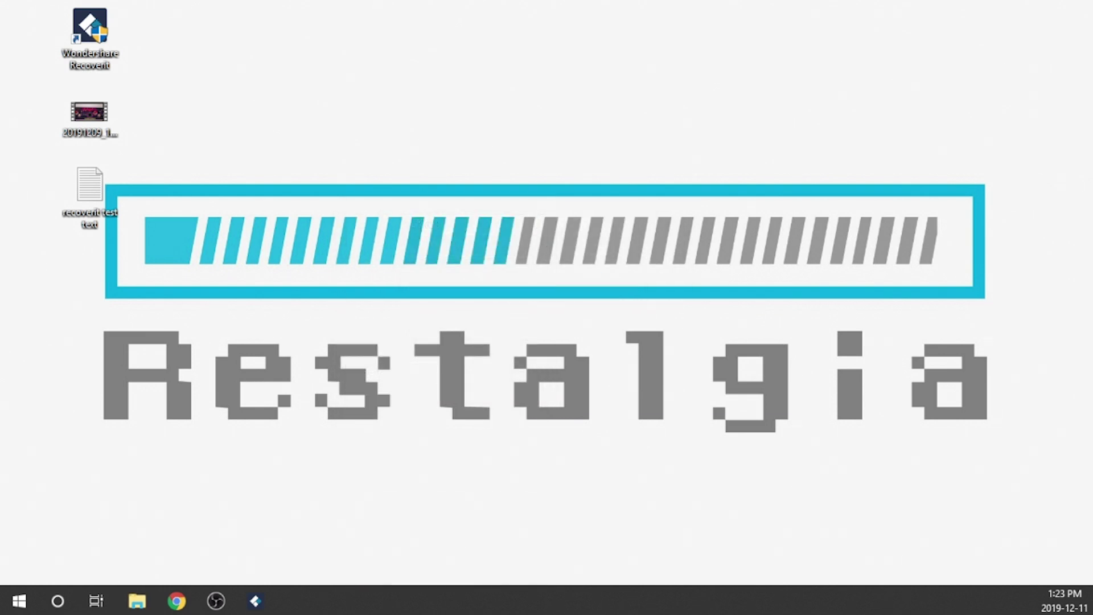
{"action": "key", "text": "super+e"}
Copy the desktop's MP4 video 20191209_145303 and 'recoverit test text' document onto USB DISK (G:).
{"action": "double_click", "coordinate": [456, 455]}
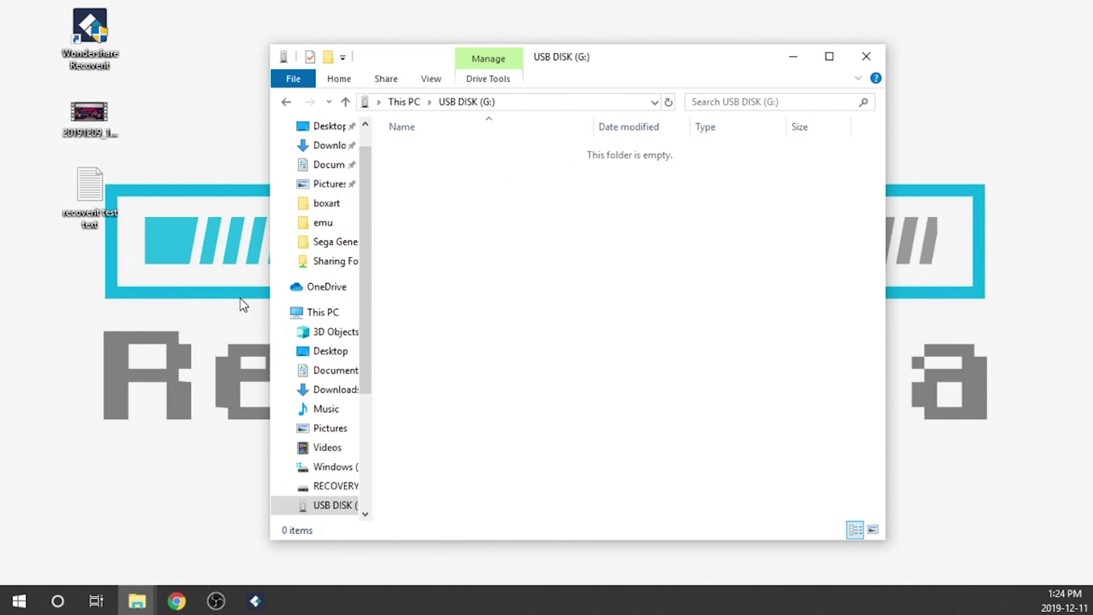
{"action": "left_click_drag", "start_coordinate": [194, 332], "coordinate": [61, 86]}
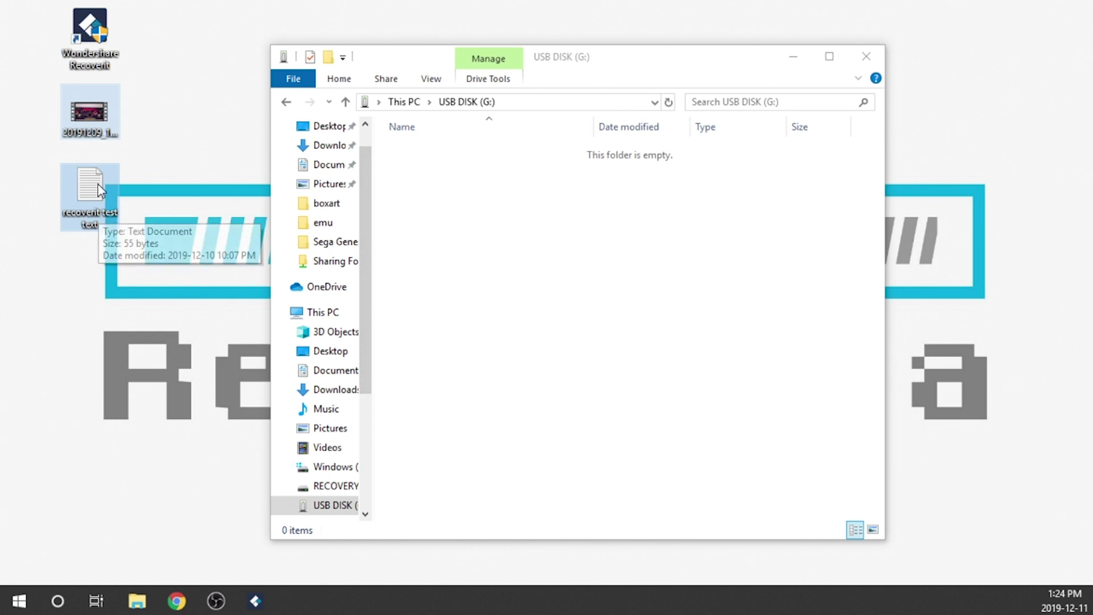
{"action": "left_click_drag", "start_coordinate": [87, 118], "coordinate": [564, 254]}
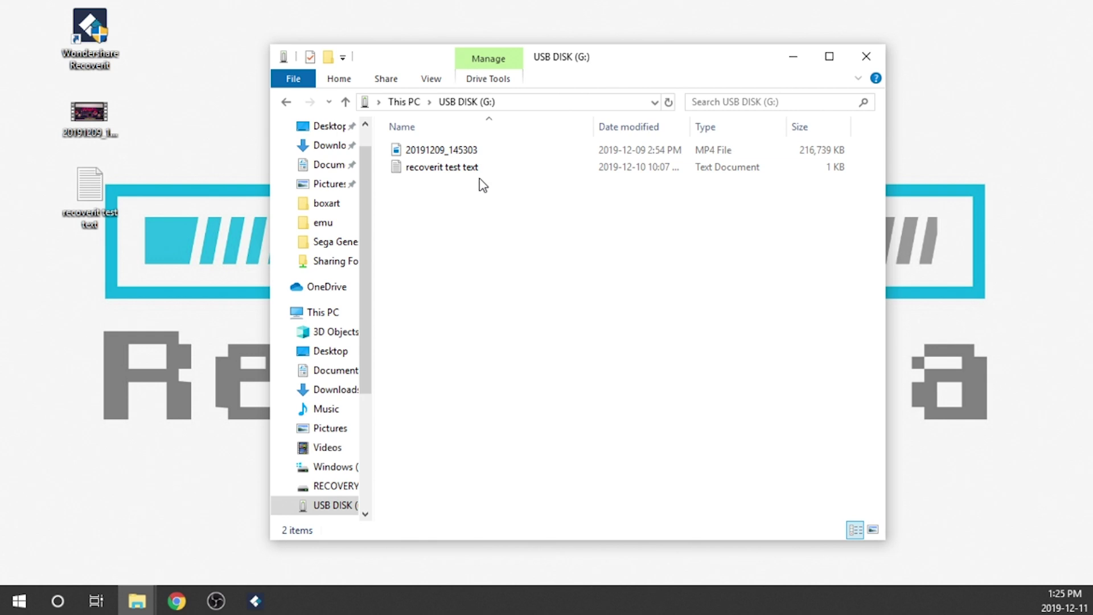
{"action": "double_click", "coordinate": [446, 171]}
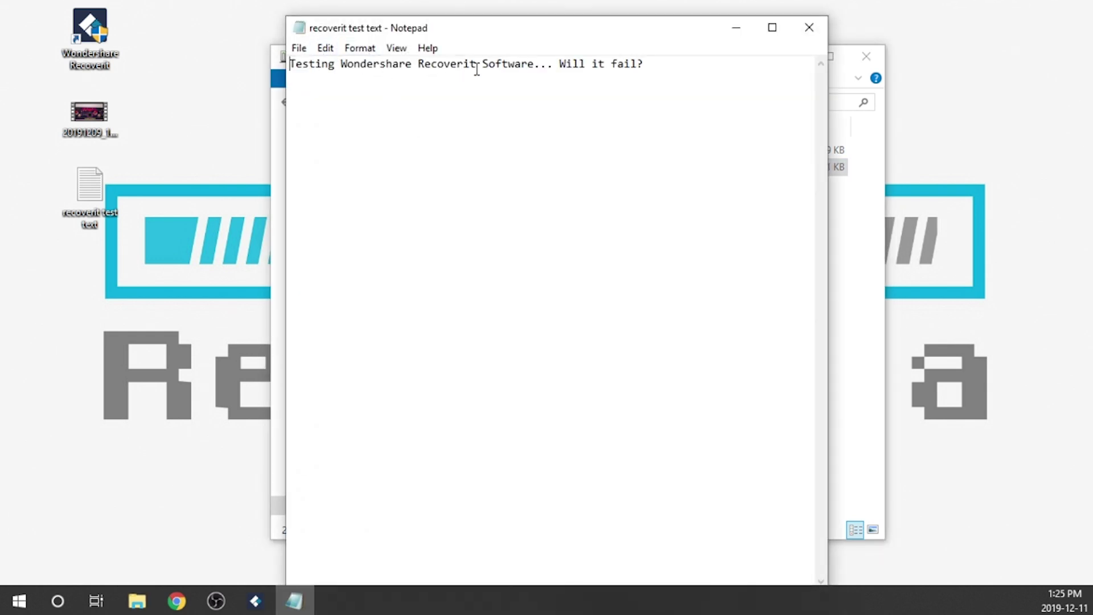
{"action": "left_click", "coordinate": [810, 28]}
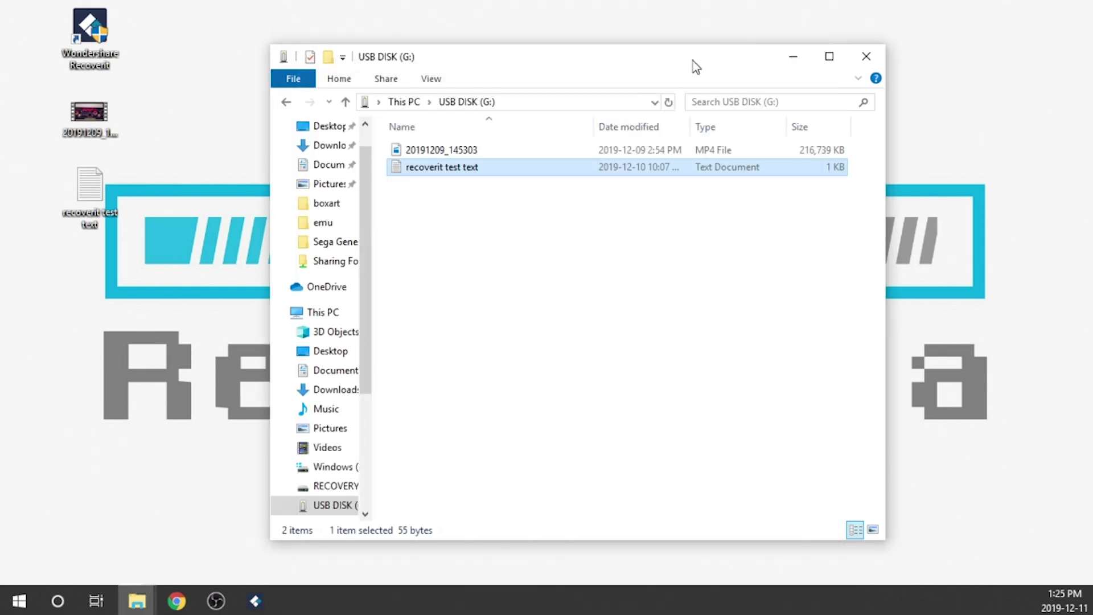
{"action": "left_click", "coordinate": [455, 326]}
{"action": "double_click", "coordinate": [447, 149]}
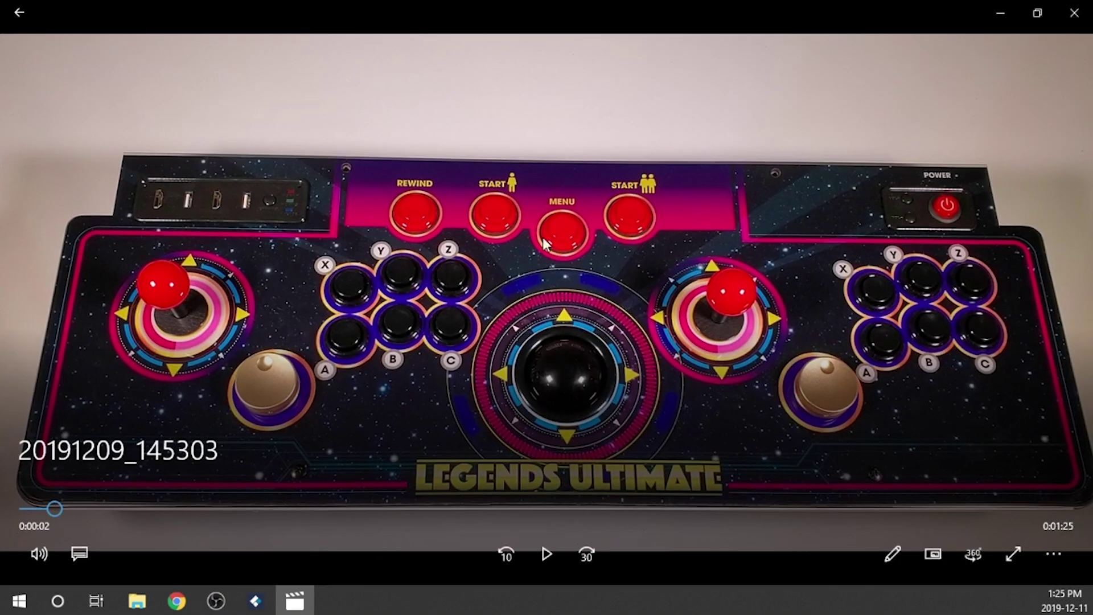
{"action": "left_click", "coordinate": [542, 552]}
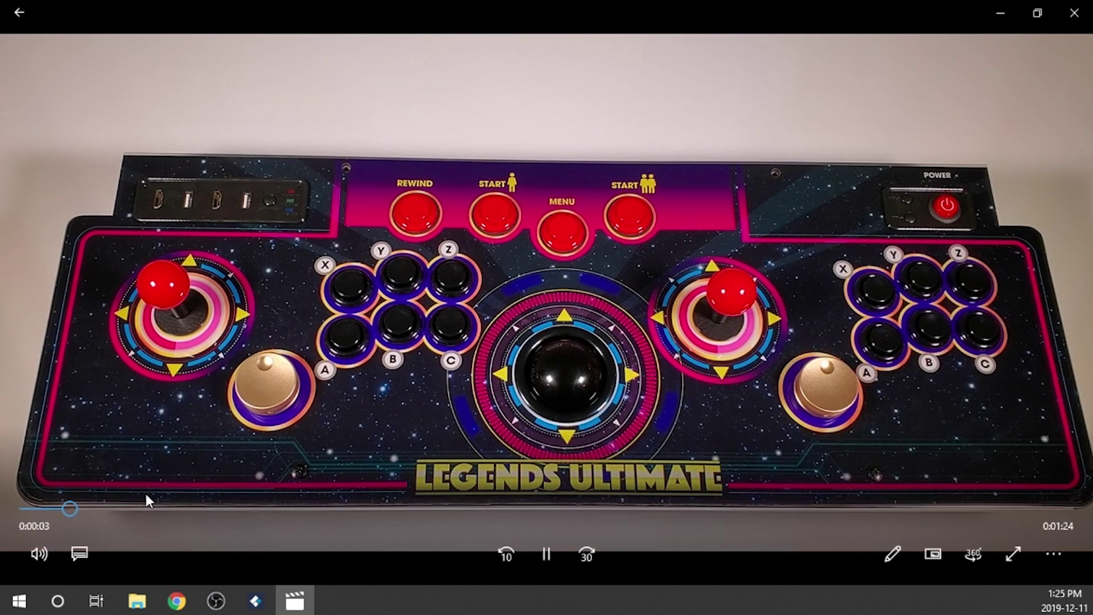
{"action": "left_click_drag", "start_coordinate": [60, 507], "coordinate": [478, 525]}
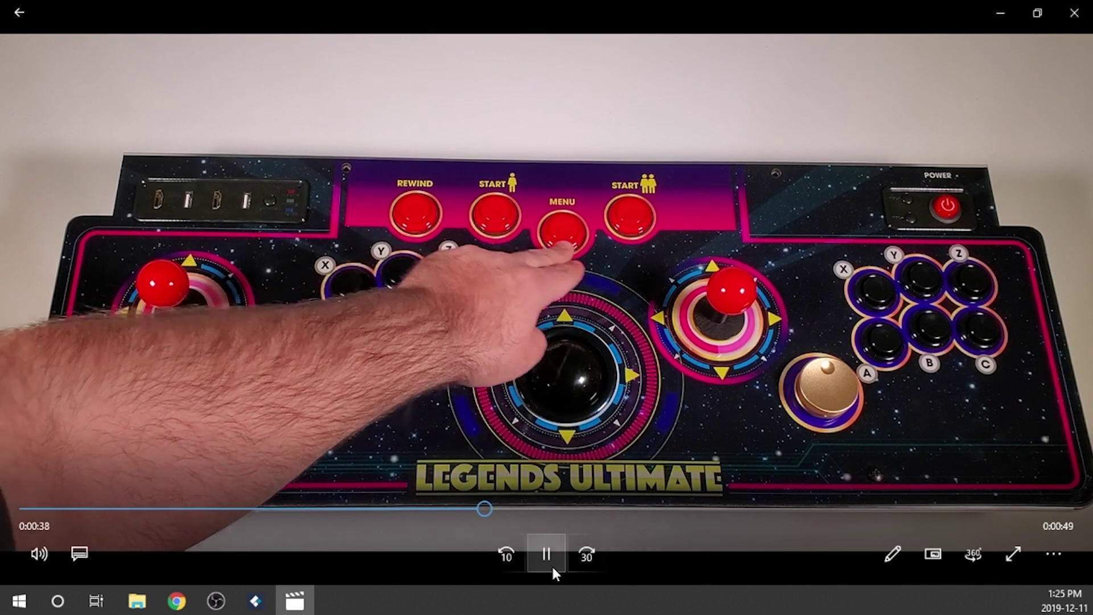
{"action": "left_click", "coordinate": [548, 562]}
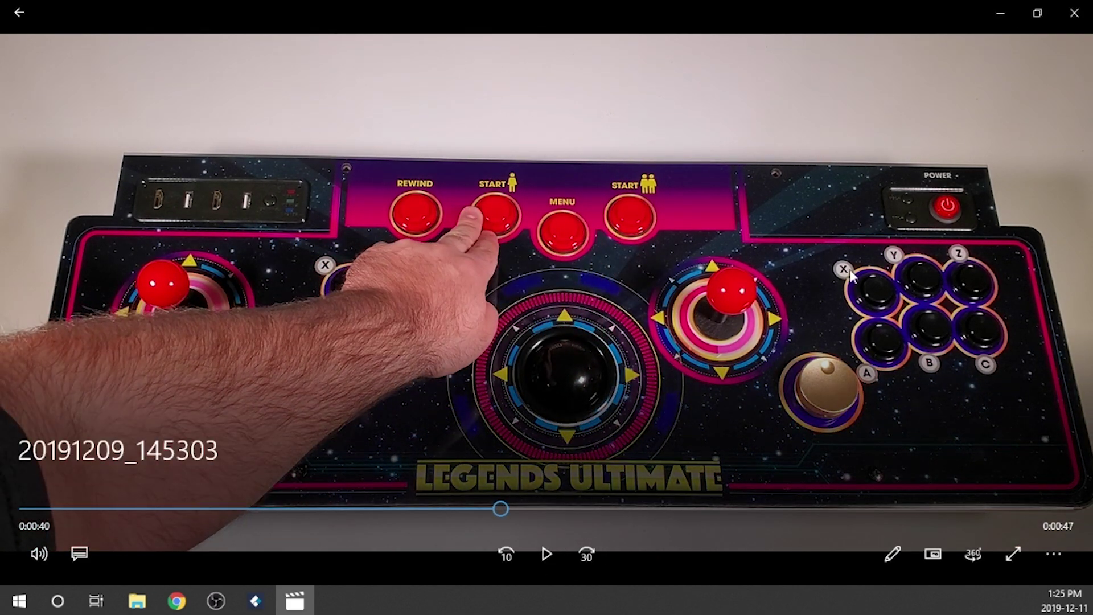
{"action": "left_click_drag", "start_coordinate": [500, 508], "coordinate": [1063, 508]}
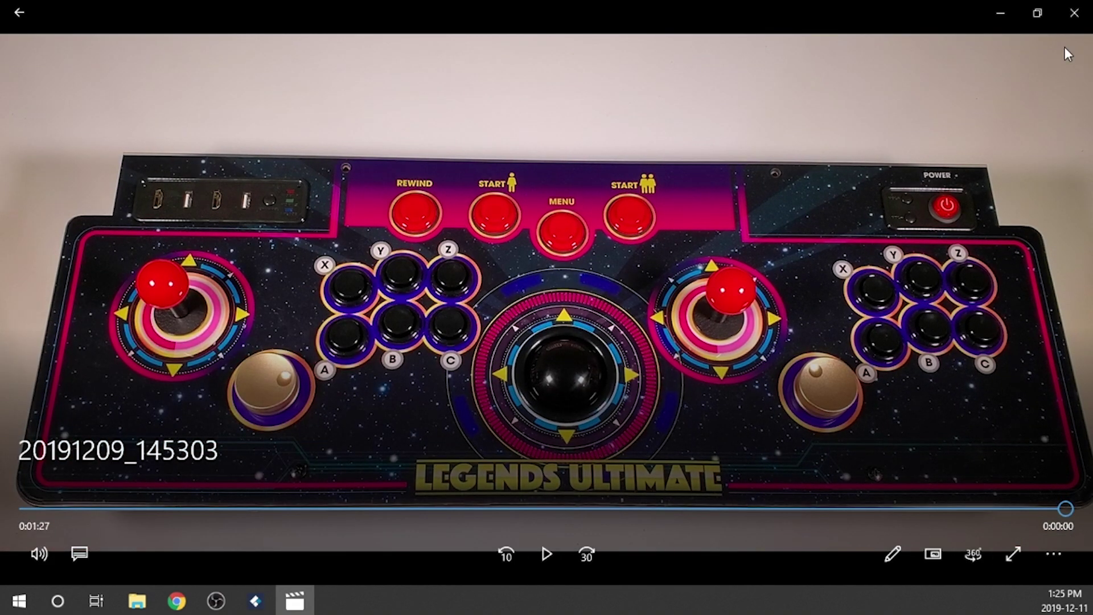
{"action": "left_click", "coordinate": [1074, 13]}
{"action": "left_click", "coordinate": [694, 357]}
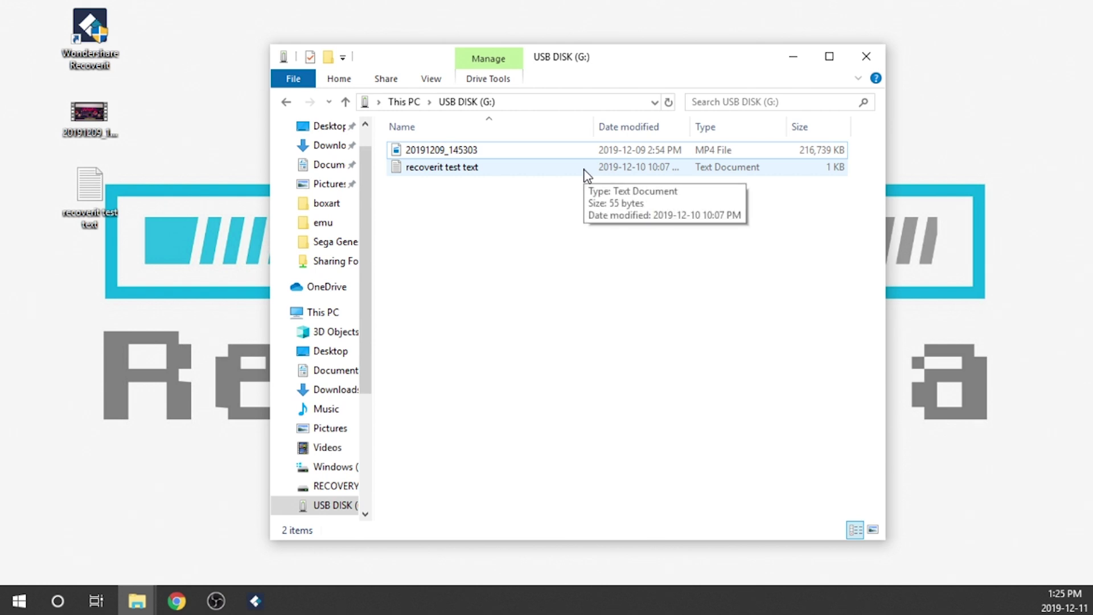
Select both files on USB DISK (G:) and permanently delete them with Shift+Delete.
{"action": "left_click", "coordinate": [572, 154]}
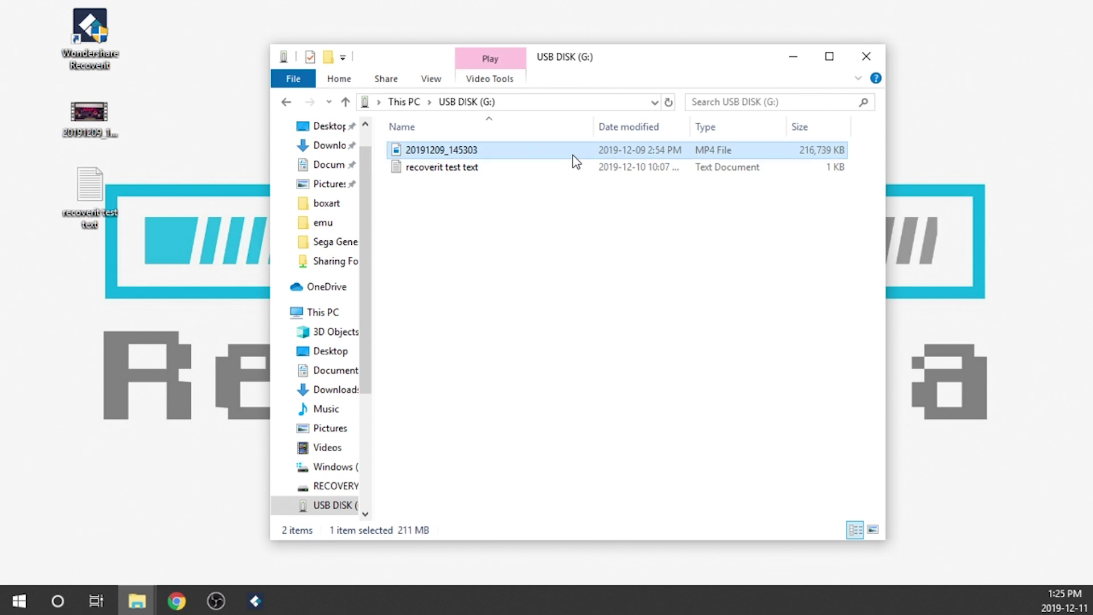
{"action": "left_click", "coordinate": [524, 171]}
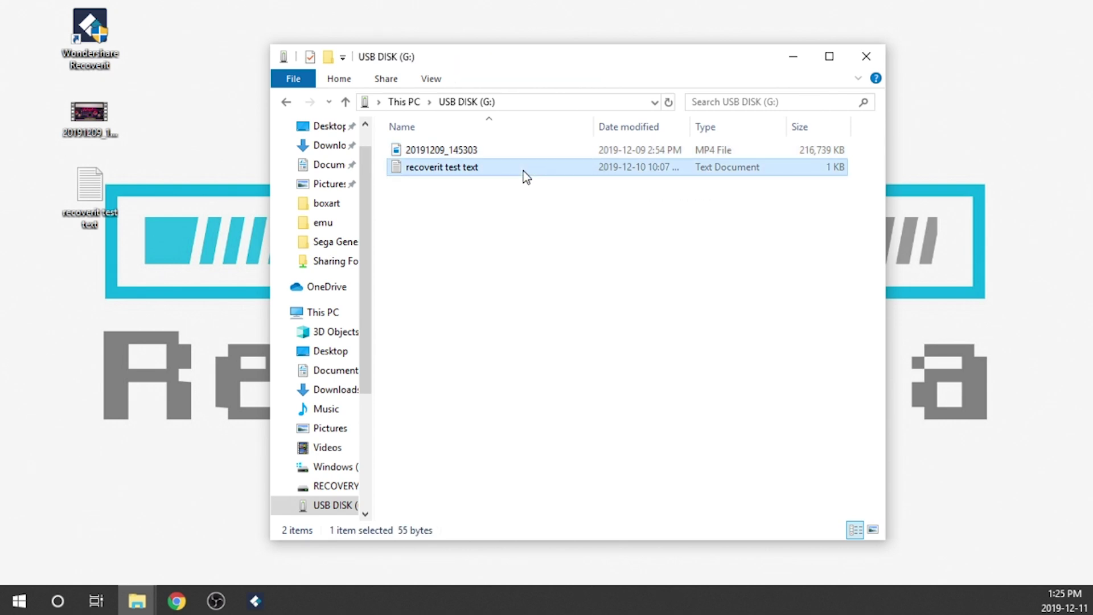
{"action": "left_click", "coordinate": [481, 353]}
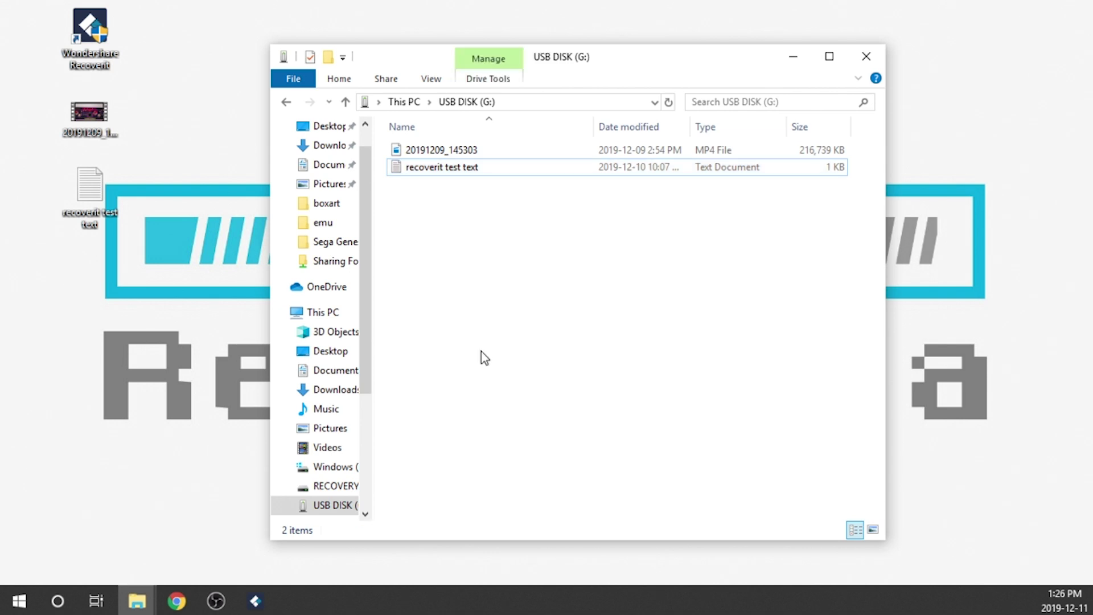
{"action": "left_click_drag", "start_coordinate": [481, 351], "coordinate": [459, 28]}
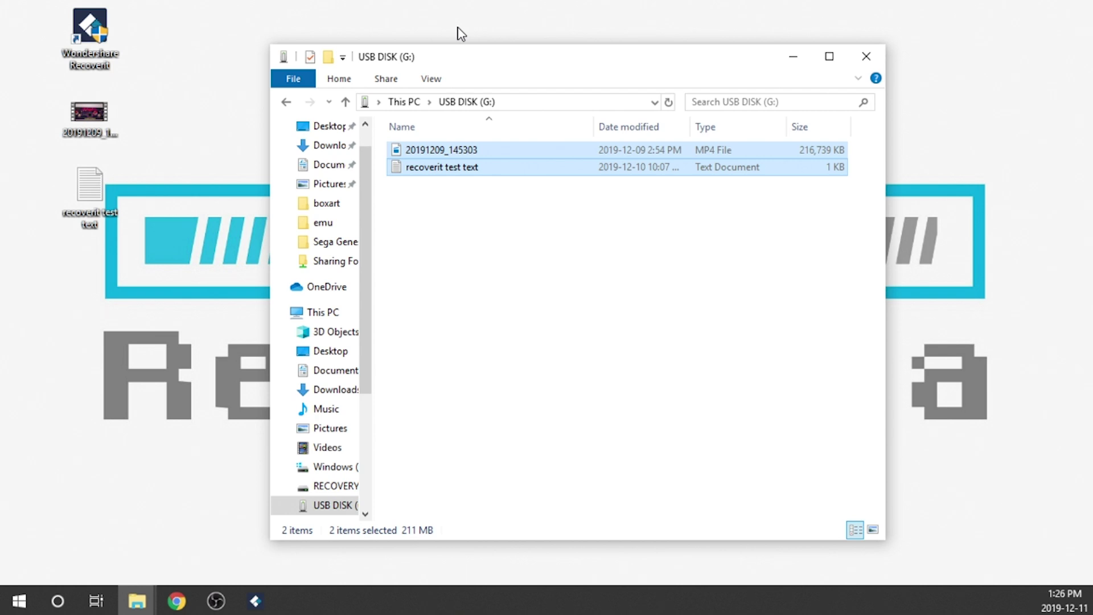
{"action": "key", "text": "shift+Delete"}
{"action": "key", "text": "Return"}
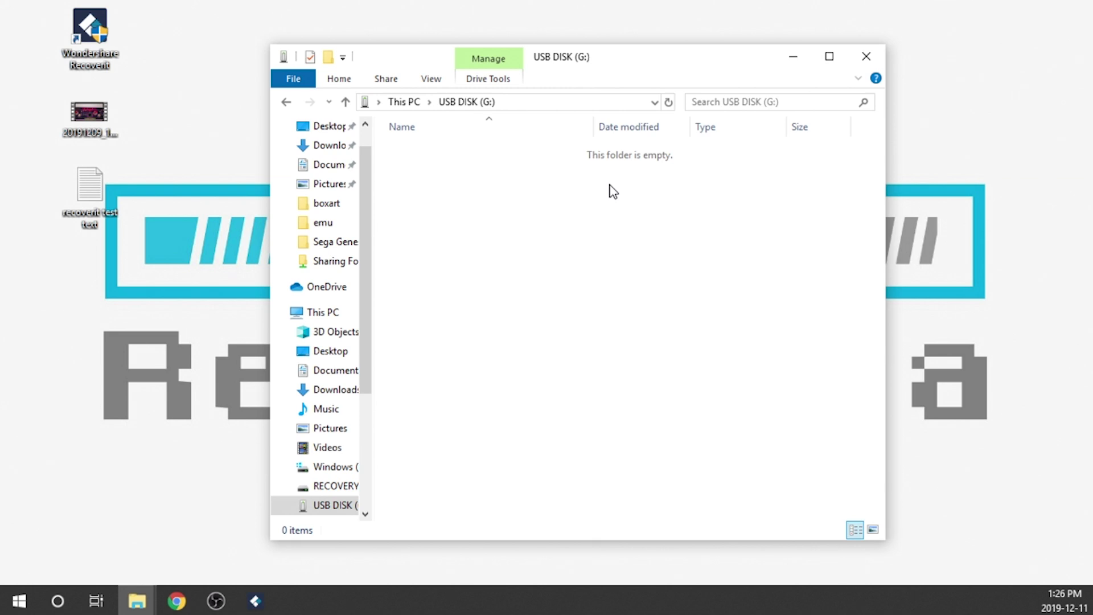
Back in Recoverit, select USB DISK (G:) and start scanning it.
{"action": "left_click", "coordinate": [266, 608]}
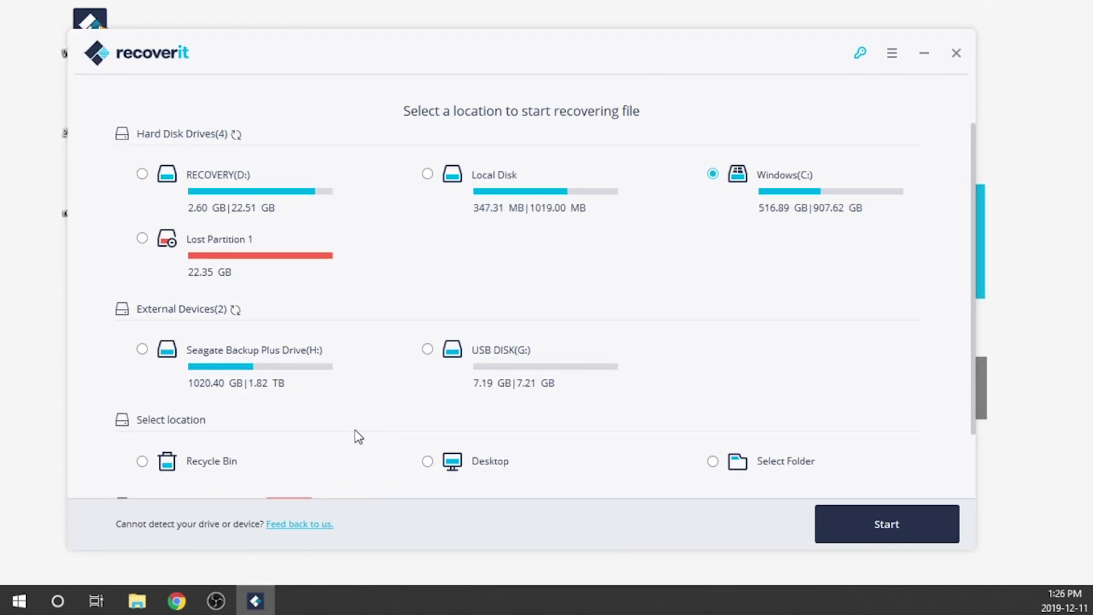
{"action": "left_click", "coordinate": [426, 349]}
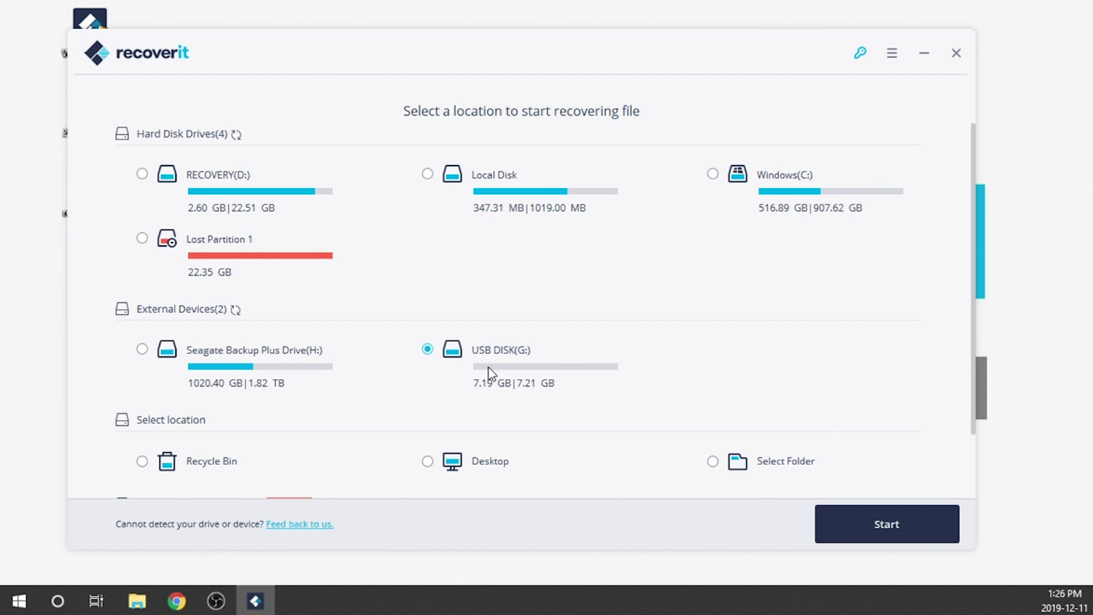
{"action": "left_click", "coordinate": [887, 525]}
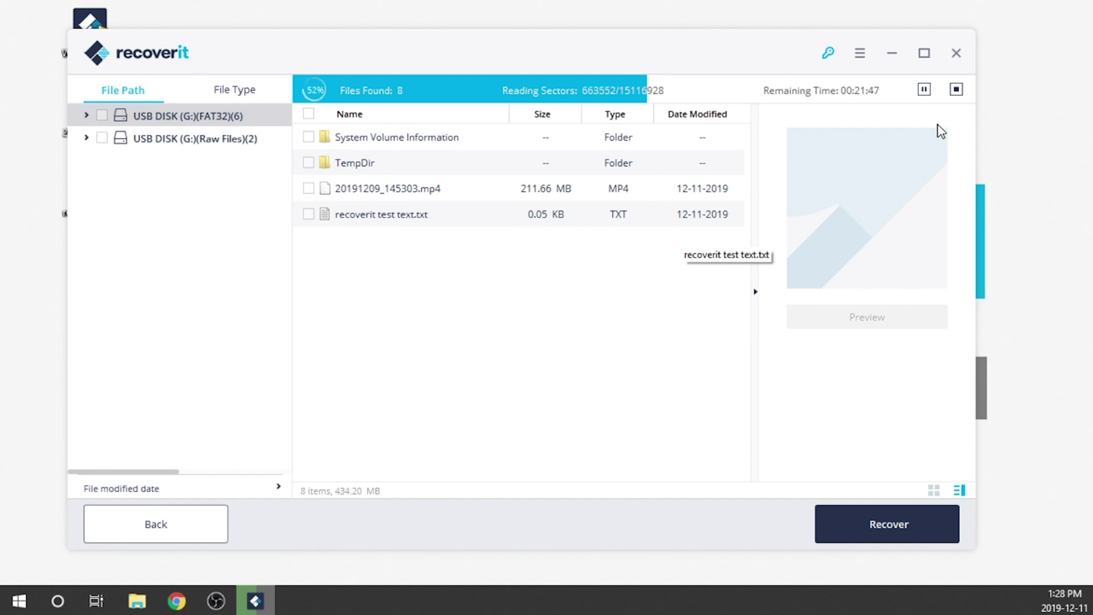
Pause the scan, tick the MP4 file, and recover the marked files.
{"action": "left_click", "coordinate": [924, 90]}
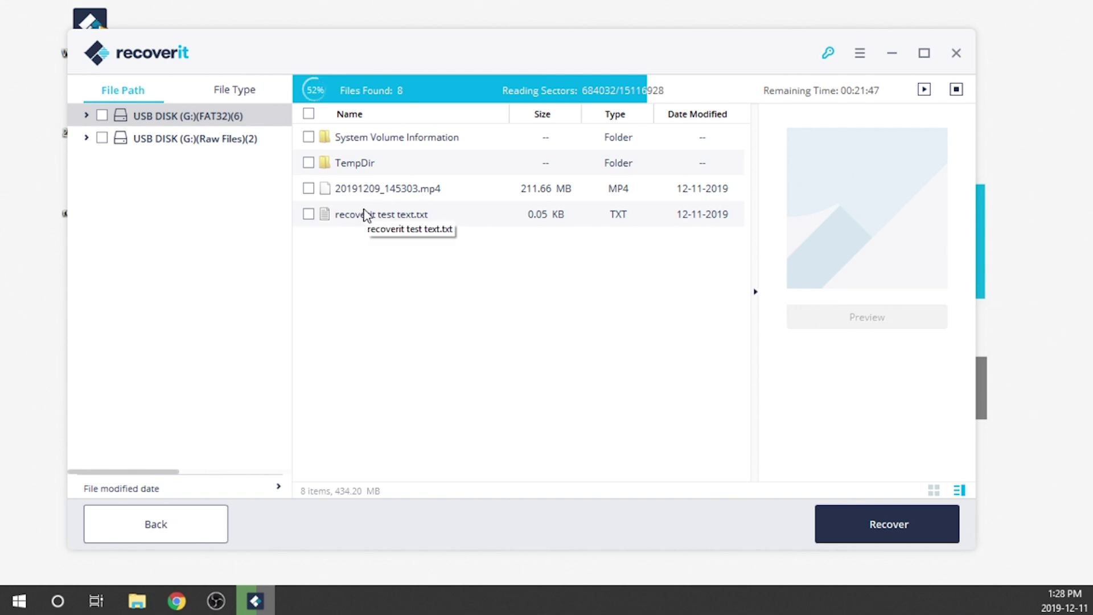
{"action": "left_click", "coordinate": [309, 188]}
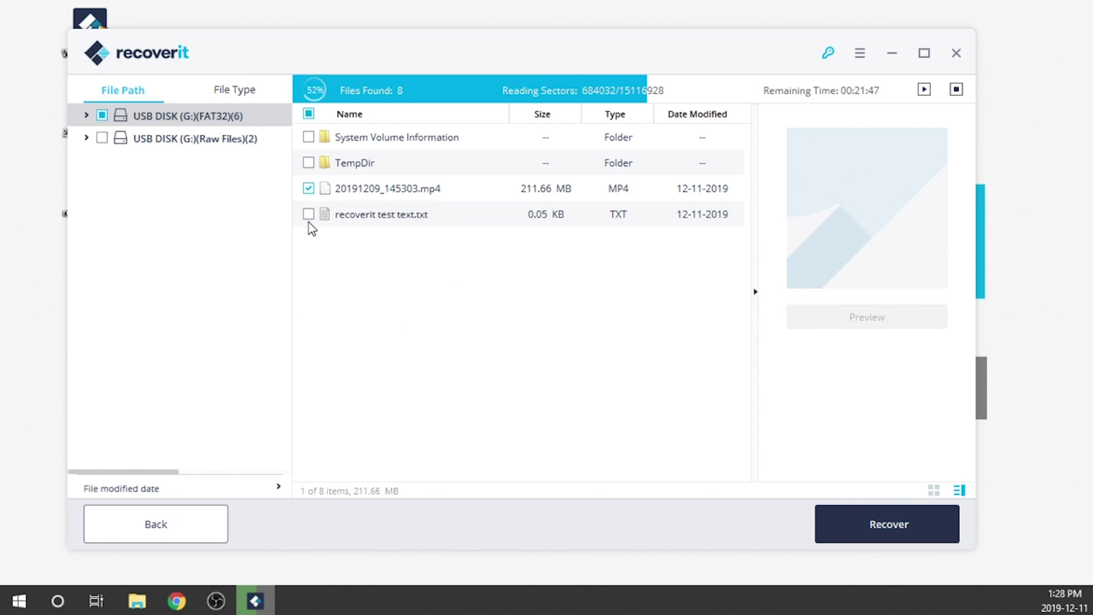
{"action": "left_click", "coordinate": [869, 523]}
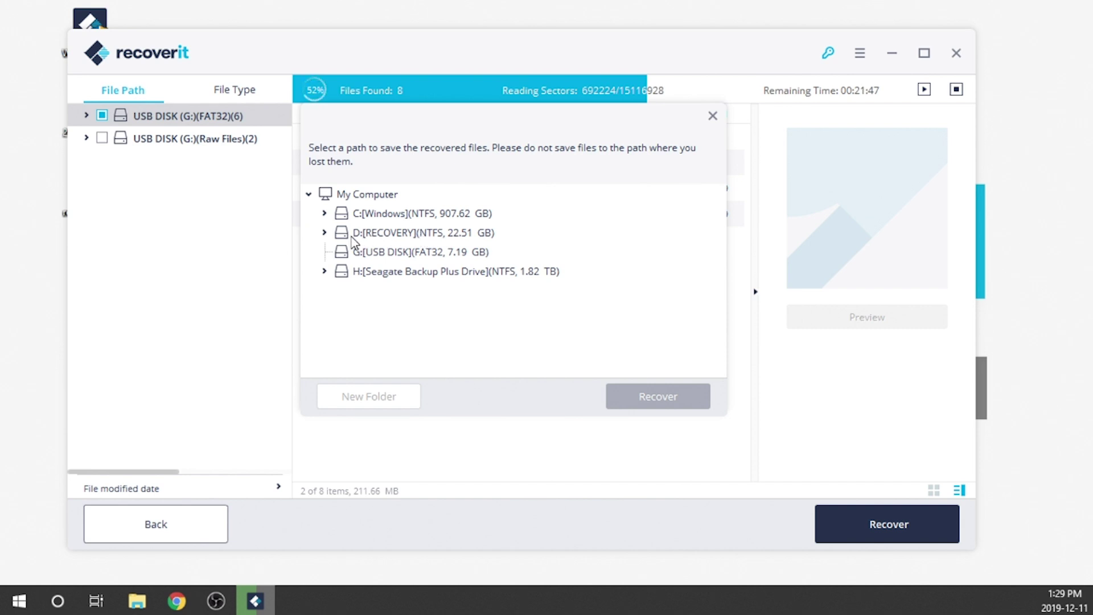
Choose C:\Users\User\Desktop as the save location and recover both files there.
{"action": "left_click", "coordinate": [326, 215]}
{"action": "scroll", "coordinate": [446, 313], "scroll_direction": "down", "scroll_amount": 3}
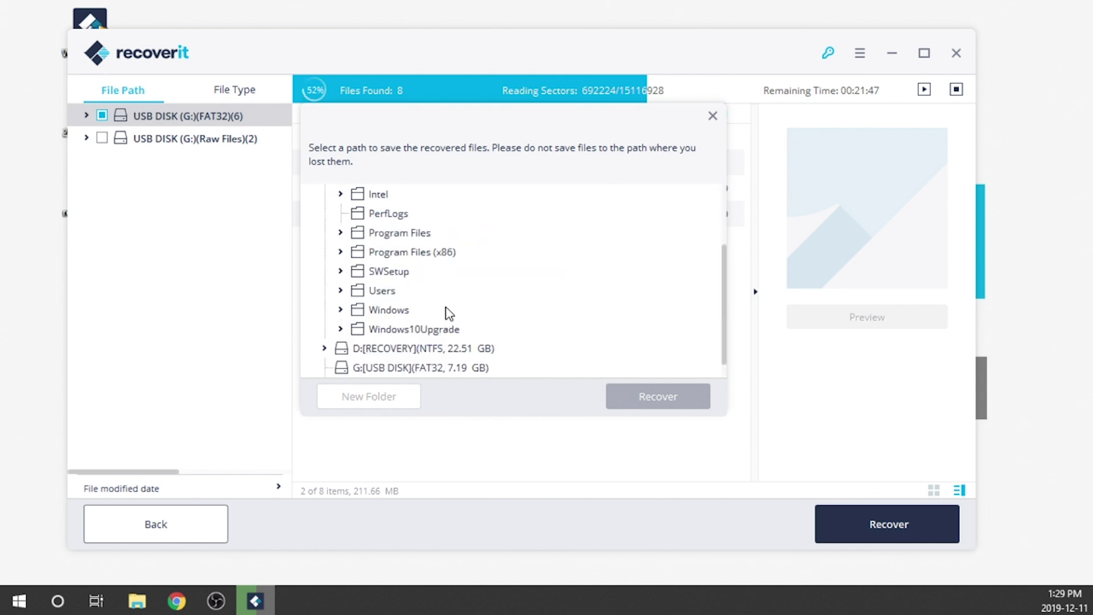
{"action": "left_click", "coordinate": [341, 290]}
{"action": "left_click", "coordinate": [357, 329]}
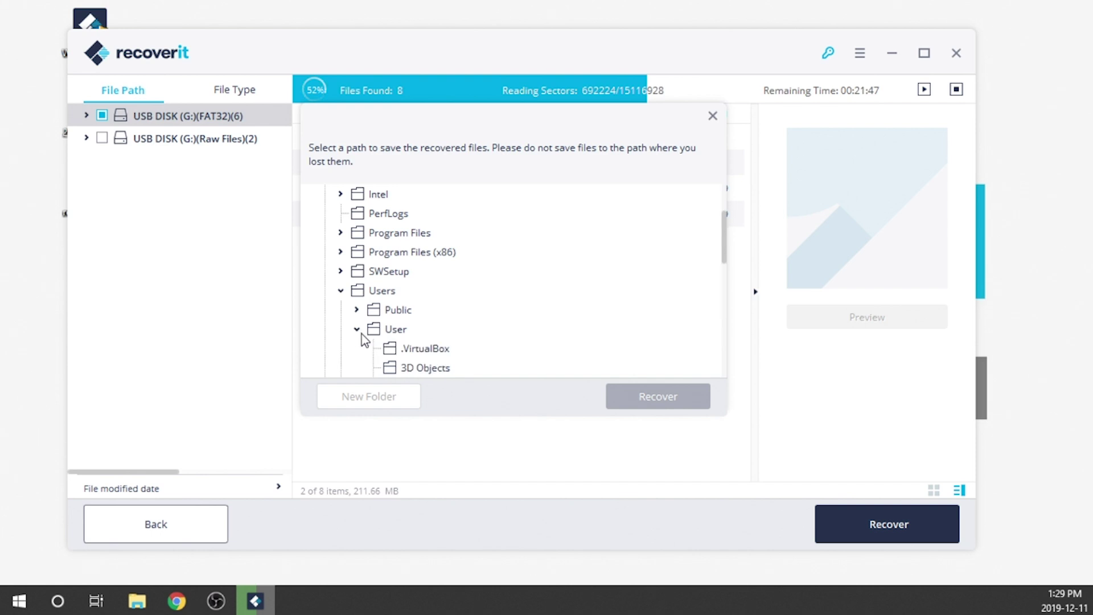
{"action": "scroll", "coordinate": [484, 347], "scroll_direction": "down", "scroll_amount": 5}
{"action": "left_click", "coordinate": [428, 219]}
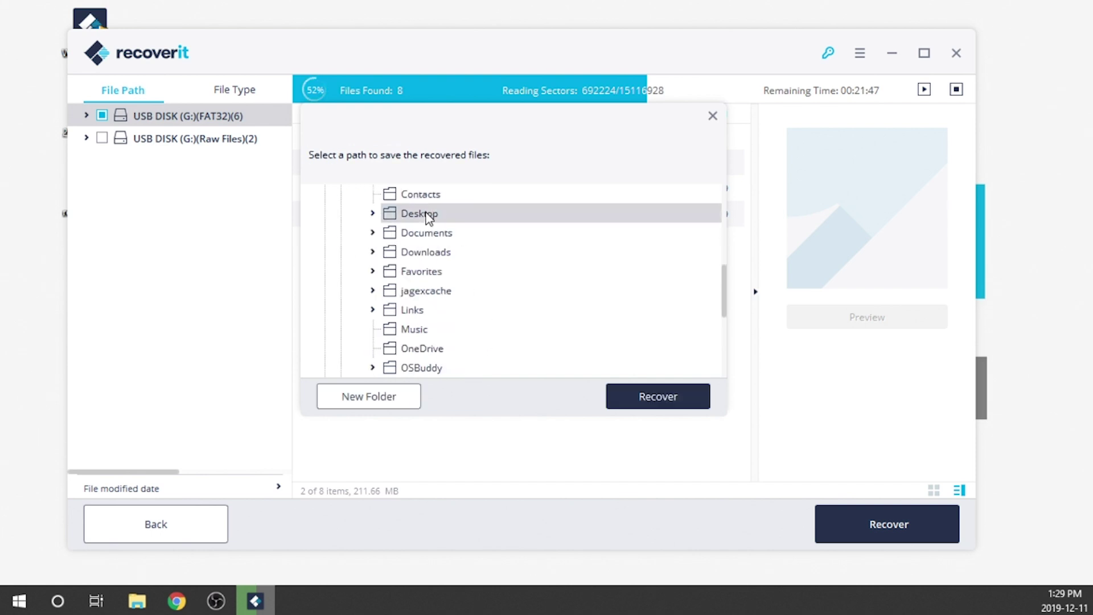
{"action": "left_click", "coordinate": [660, 399]}
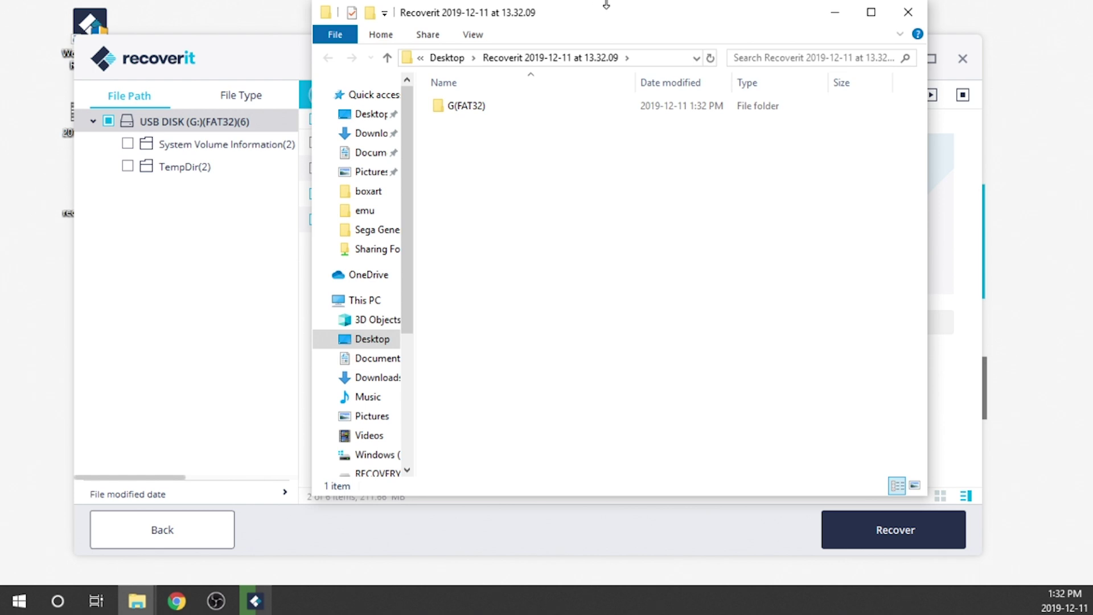
Dismiss the recovery success message and bring the recovered folder window forward.
{"action": "left_click_drag", "start_coordinate": [576, 19], "coordinate": [617, 394]}
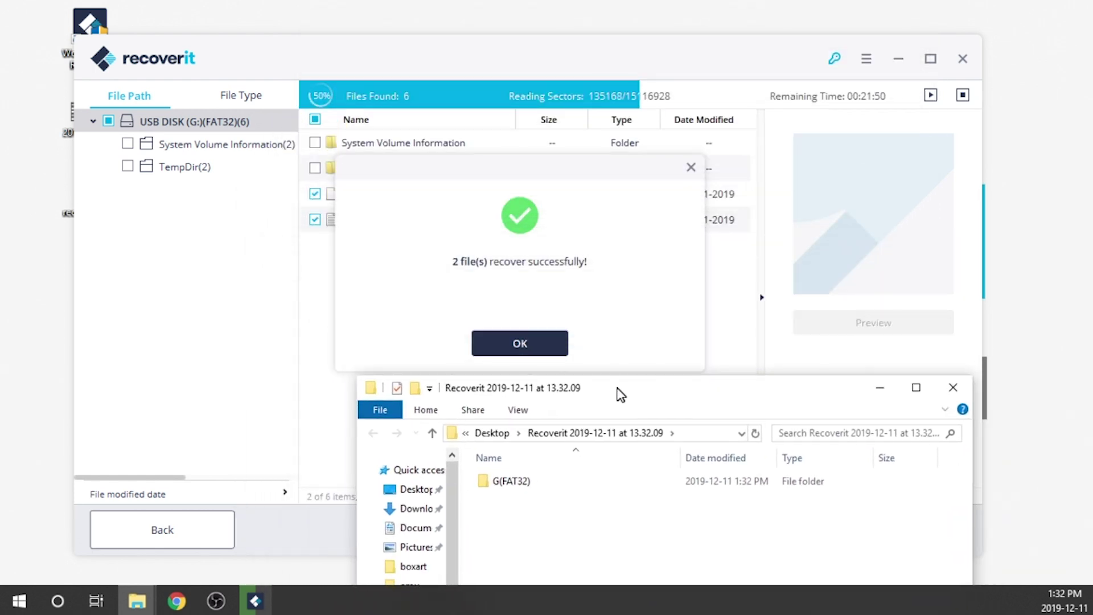
{"action": "left_click", "coordinate": [521, 345]}
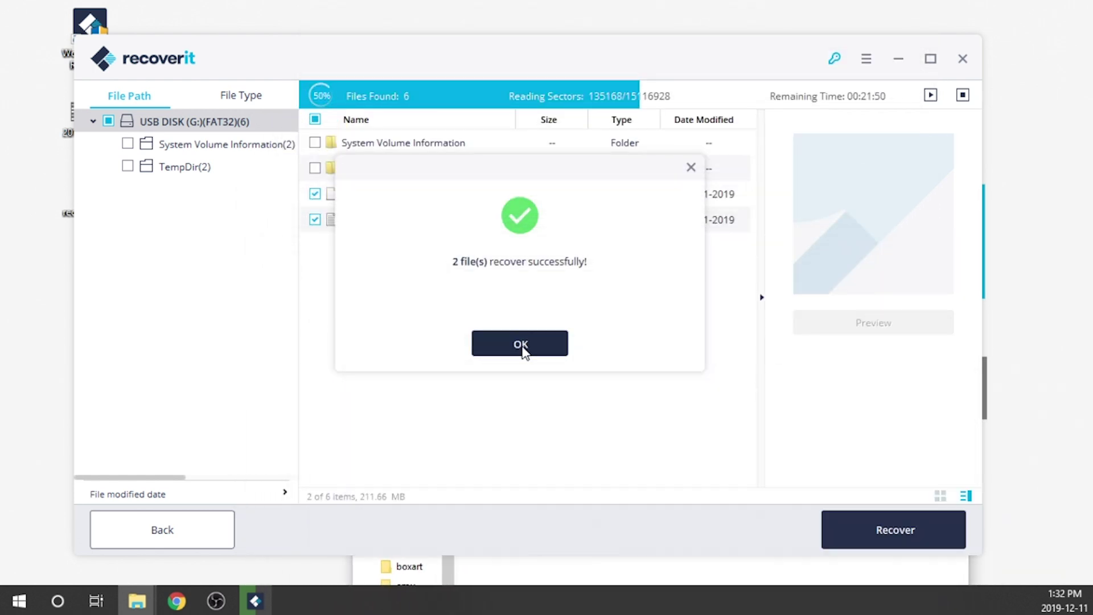
{"action": "left_click", "coordinate": [724, 572]}
{"action": "left_click_drag", "start_coordinate": [719, 369], "coordinate": [617, 52]}
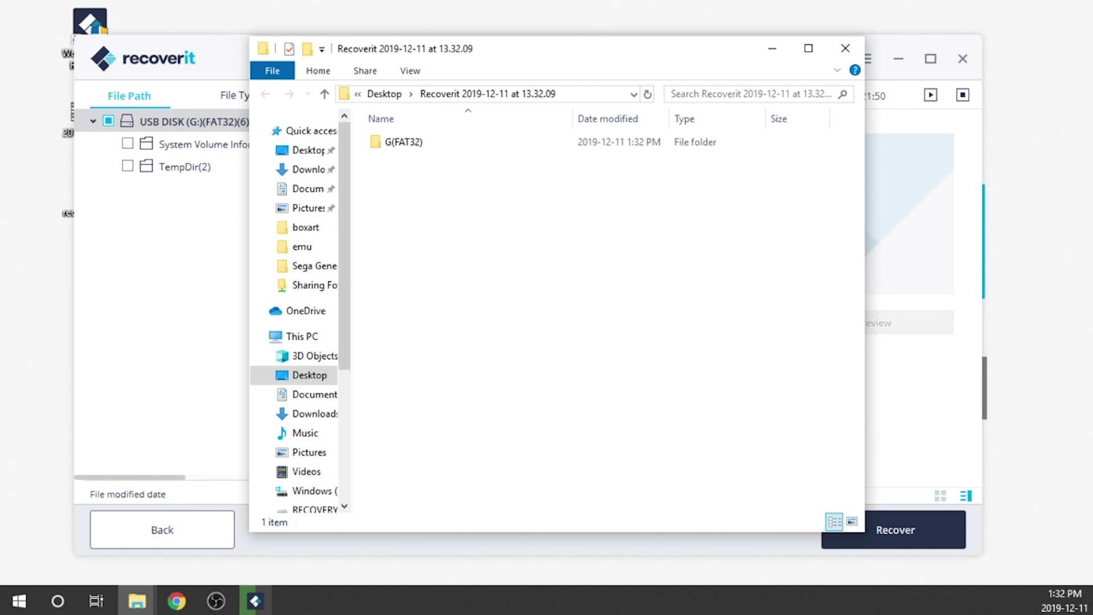
Open the G(FAT32) subfolder and launch 'recoverit test text' in Notepad.
{"action": "left_click", "coordinate": [49, 325]}
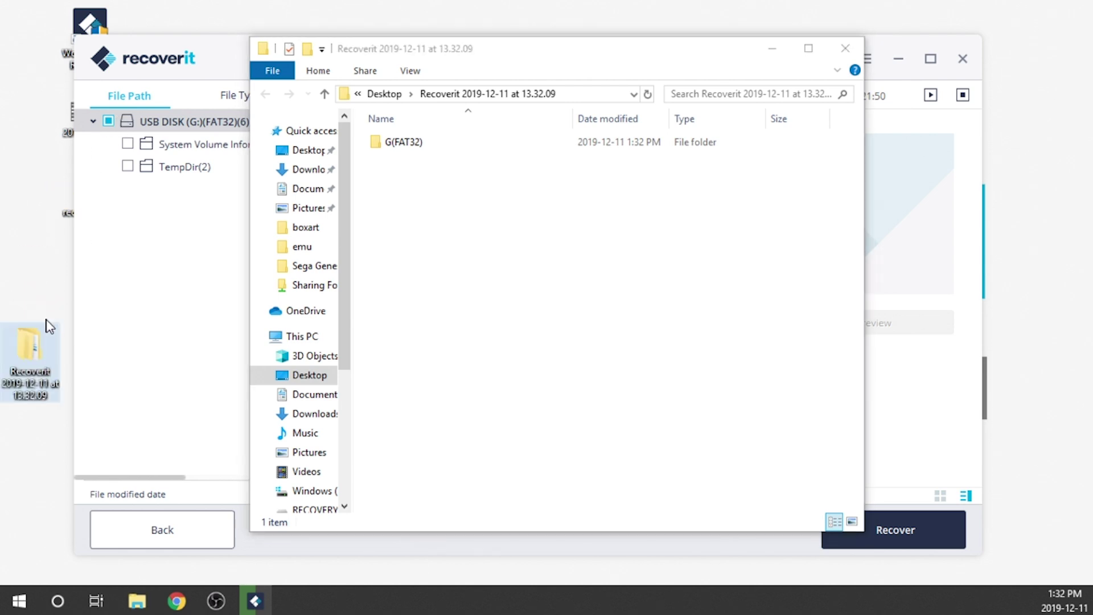
{"action": "double_click", "coordinate": [418, 139]}
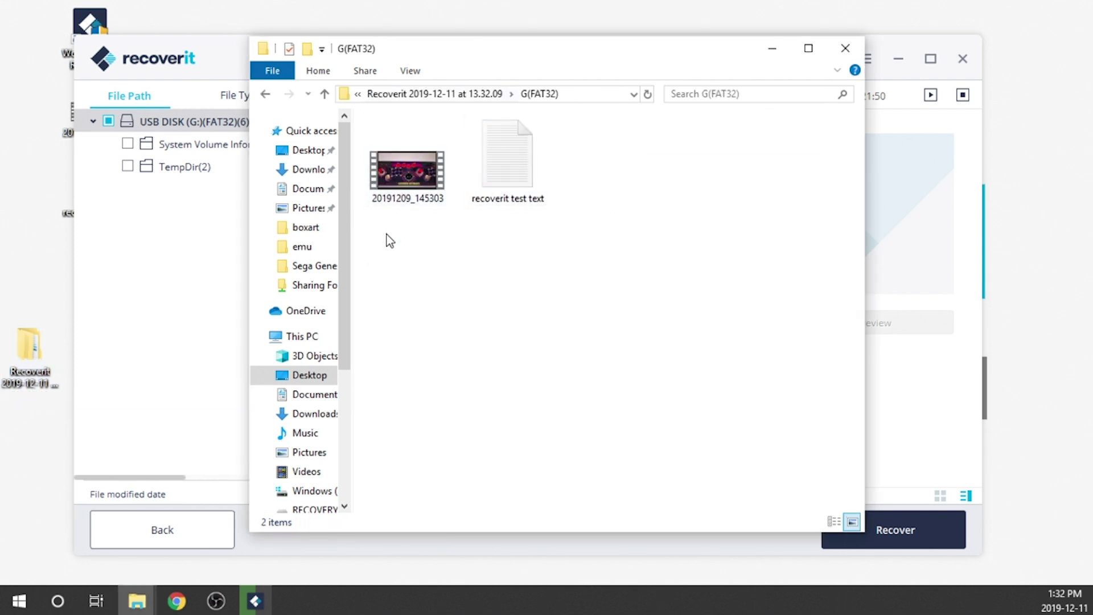
{"action": "double_click", "coordinate": [523, 197]}
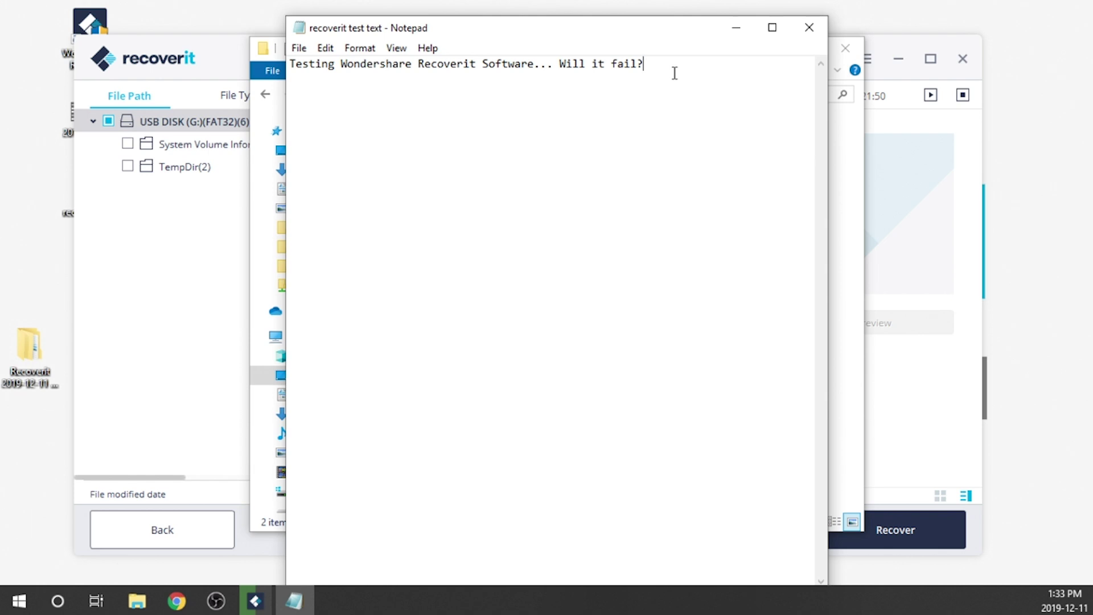
Append 'NO!' to the text line, save the file, and close Notepad.
{"action": "type", "text": "NO!"}
{"action": "left_click", "coordinate": [299, 48]}
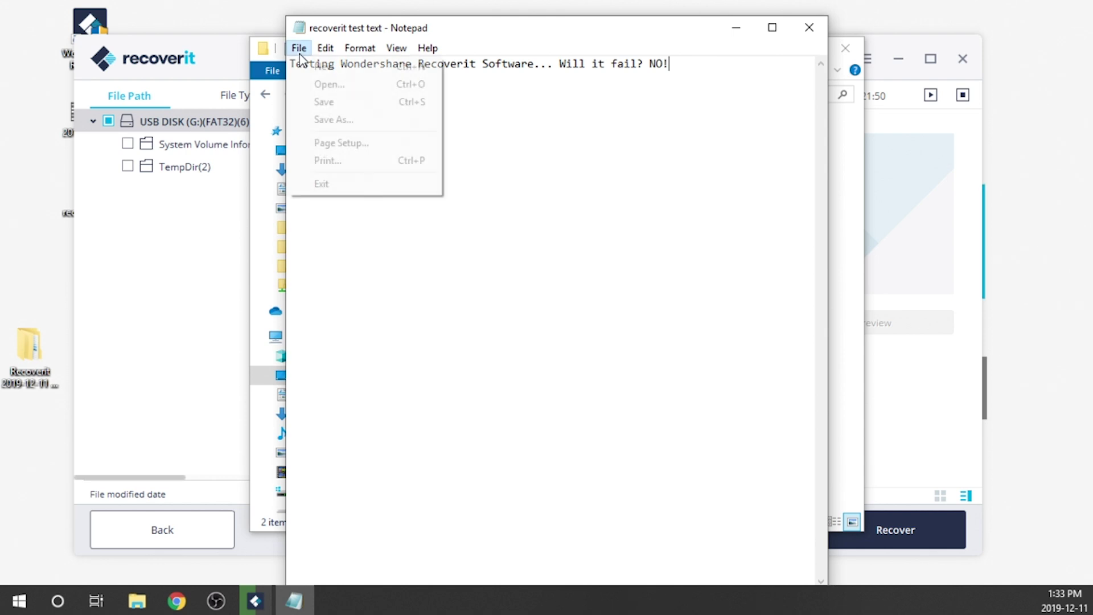
{"action": "left_click", "coordinate": [344, 108]}
{"action": "left_click", "coordinate": [813, 31]}
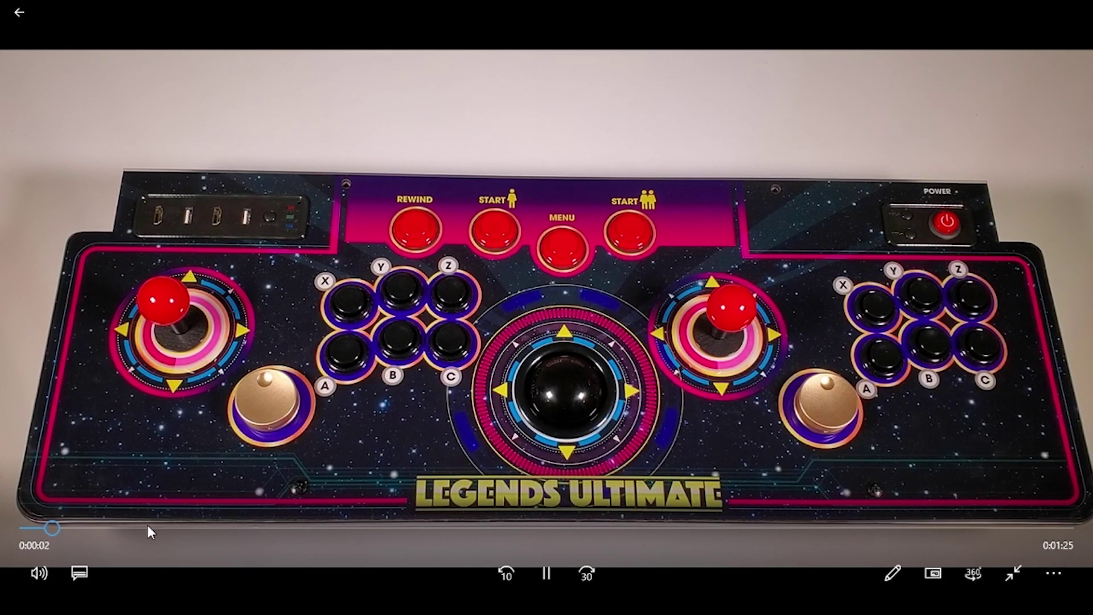
Skip ahead in the recovered 20191209_145303 video to check it plays.
{"action": "left_click", "coordinate": [297, 528]}
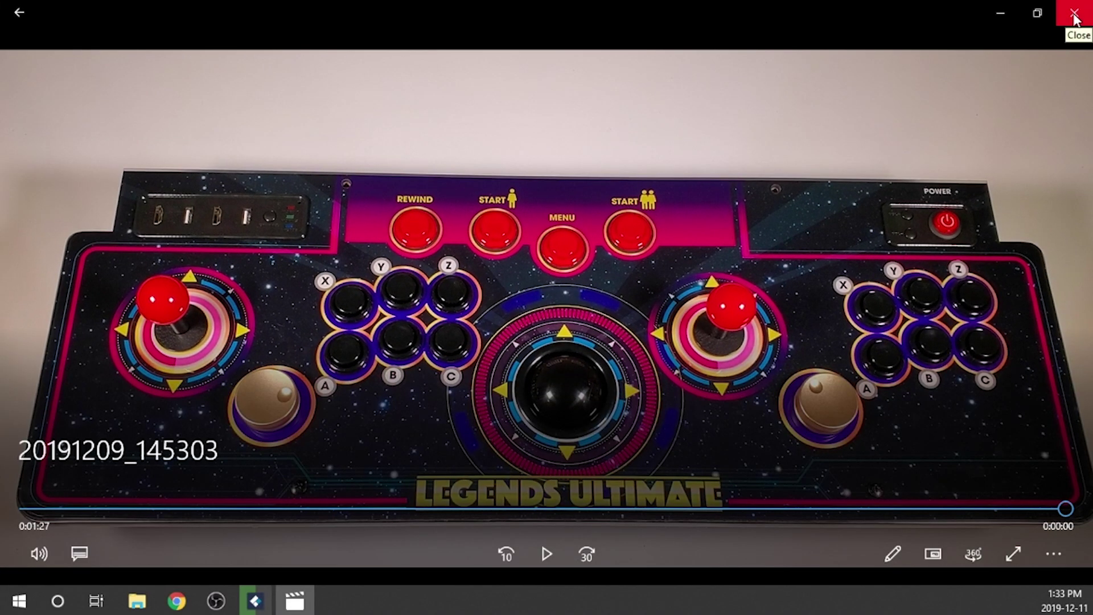
Close the video player and the recovered folder window to return to Recoverit.
{"action": "left_click", "coordinate": [1074, 13]}
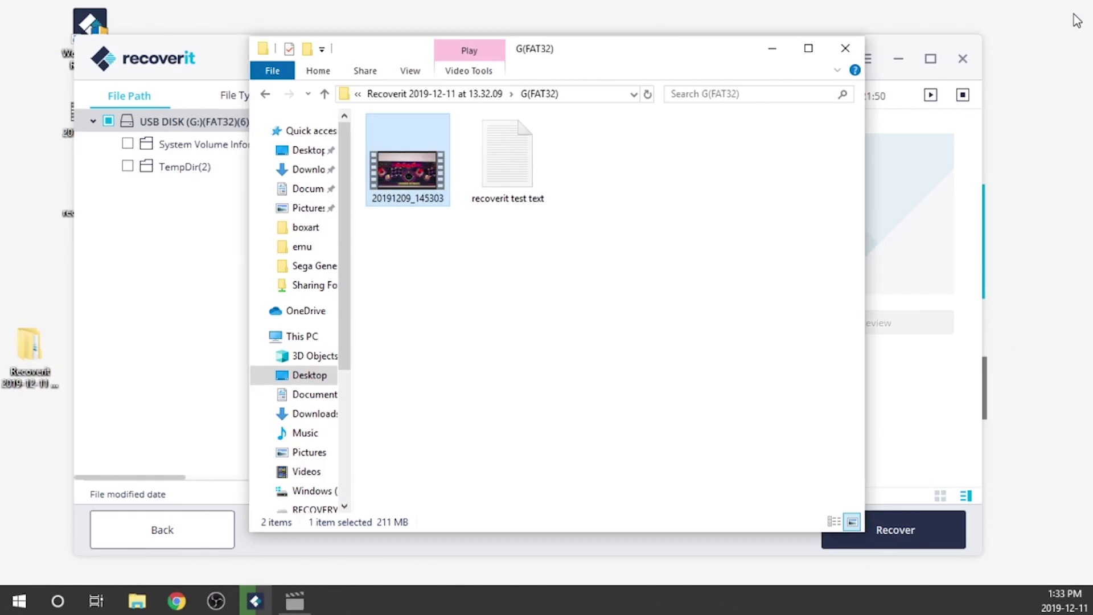
{"action": "left_click", "coordinate": [629, 366]}
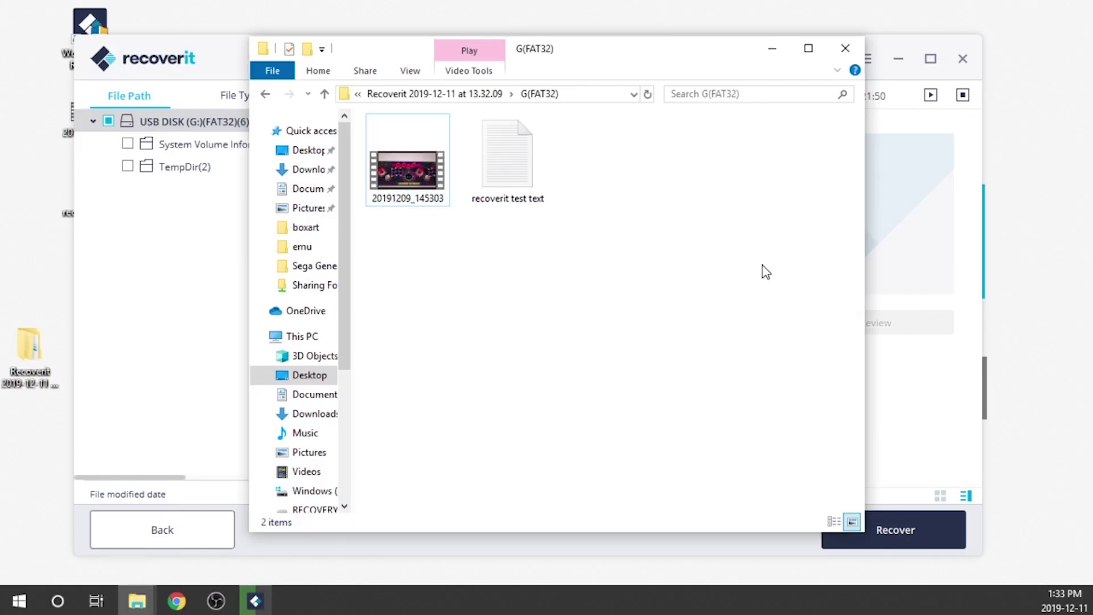
{"action": "left_click", "coordinate": [845, 49]}
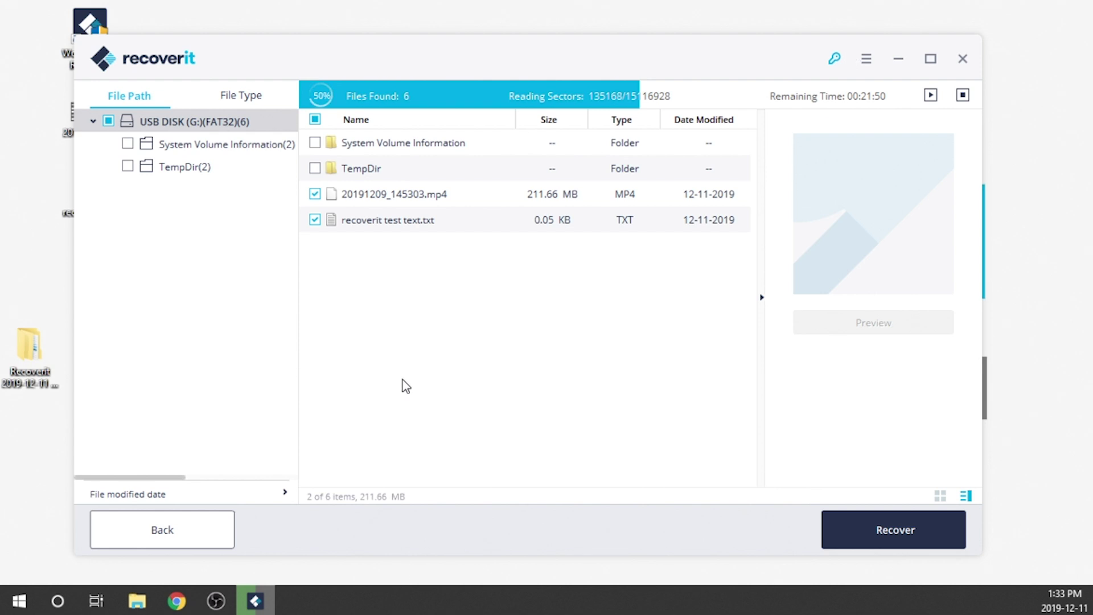